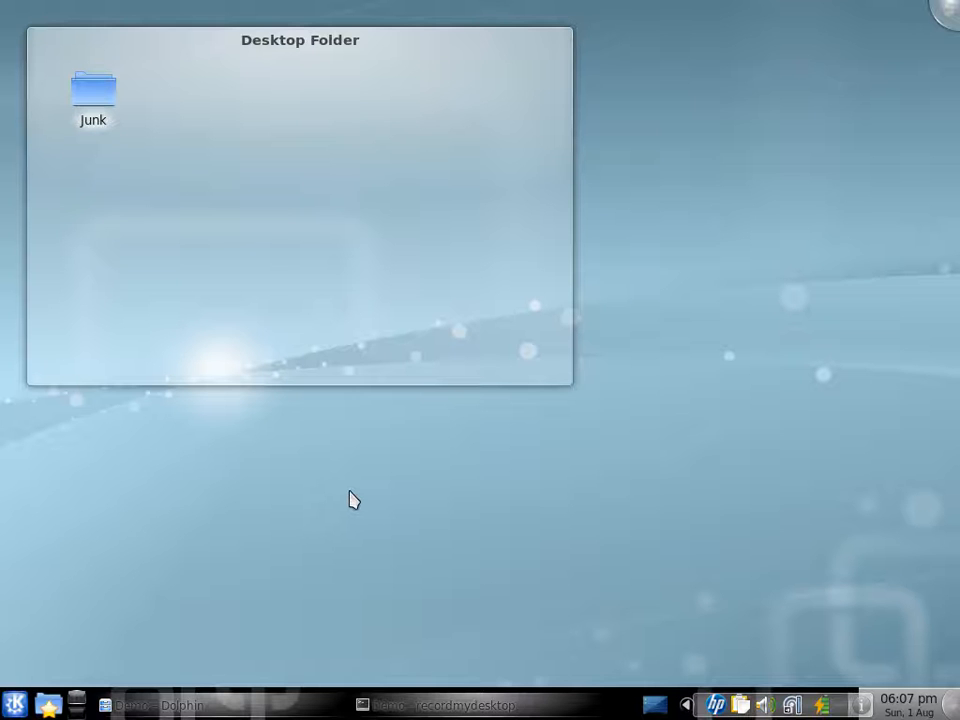
Step: Close the open Dolphin window and create a new folder named bob in the Desktop Folder view
click(146, 704)
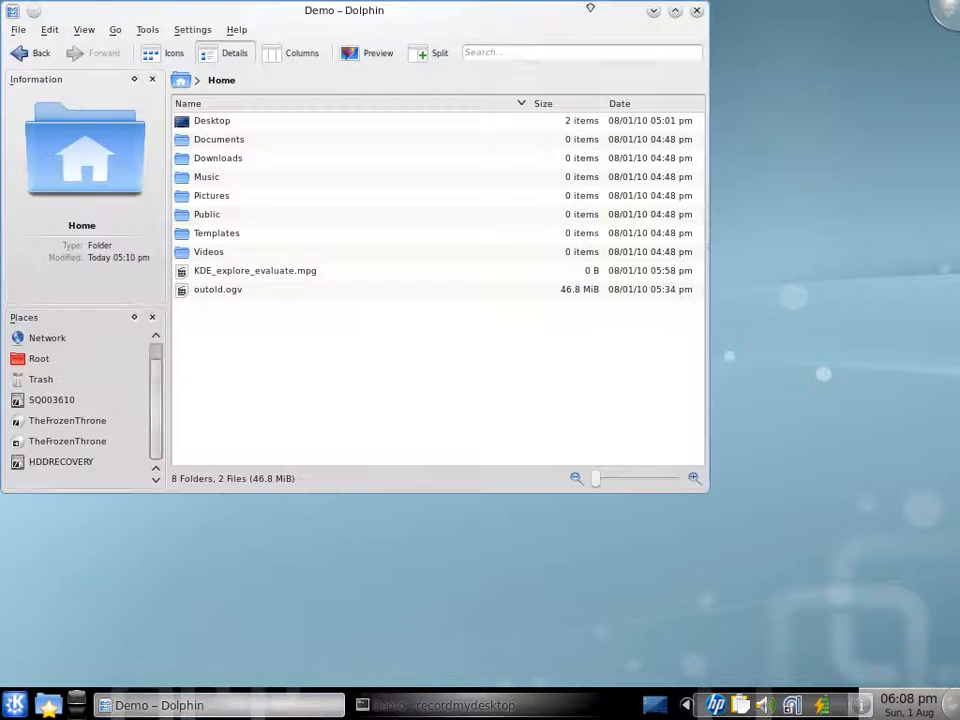
click(695, 12)
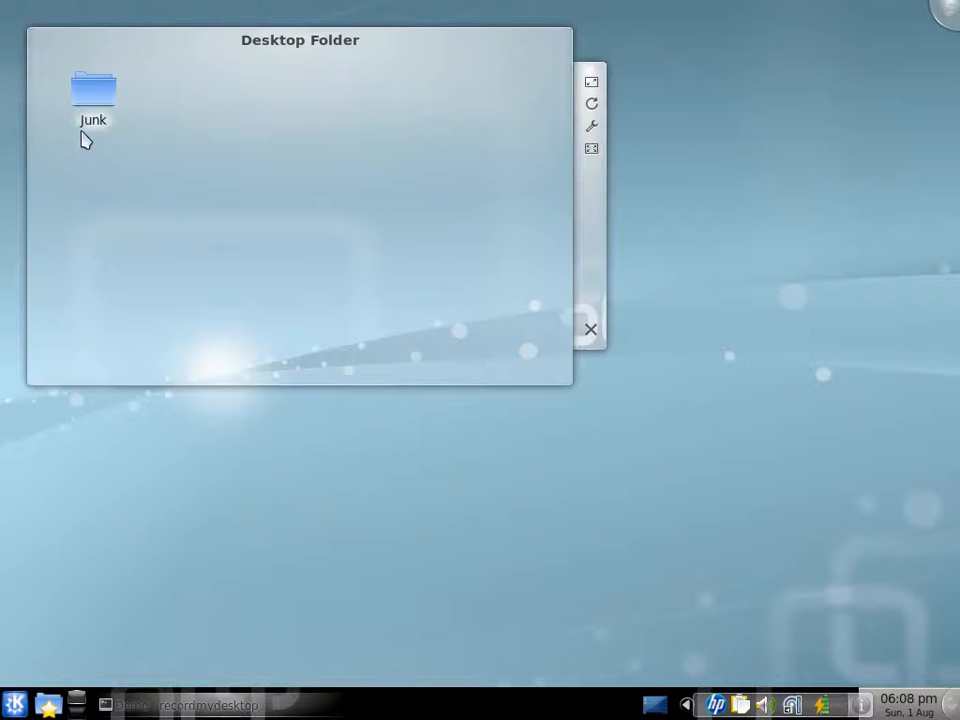
right_click(198, 97)
mouse_move(232, 110)
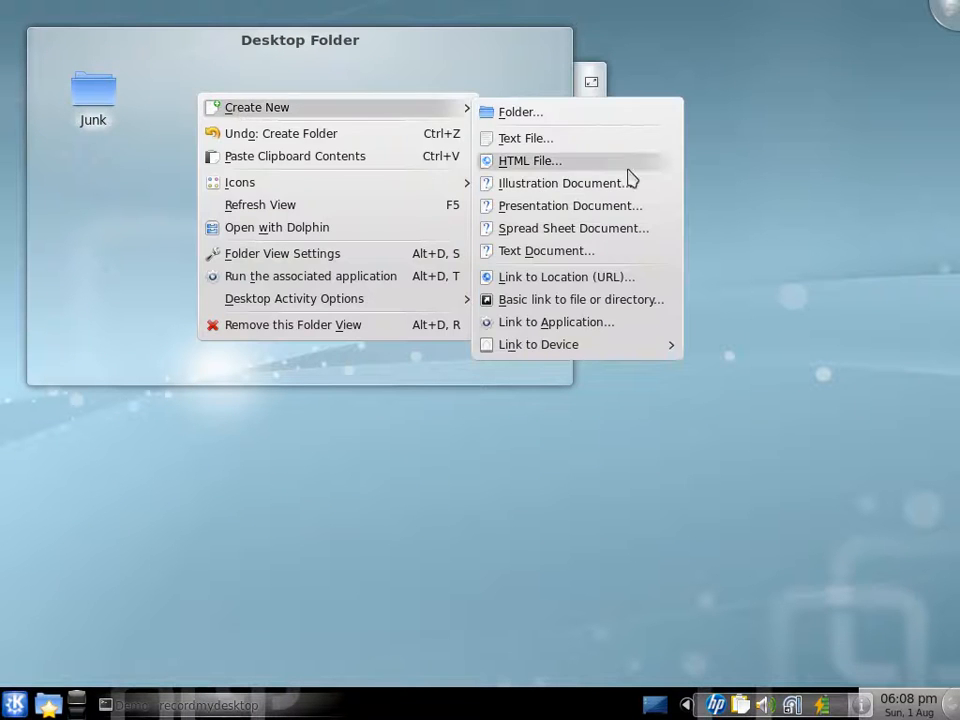
click(621, 113)
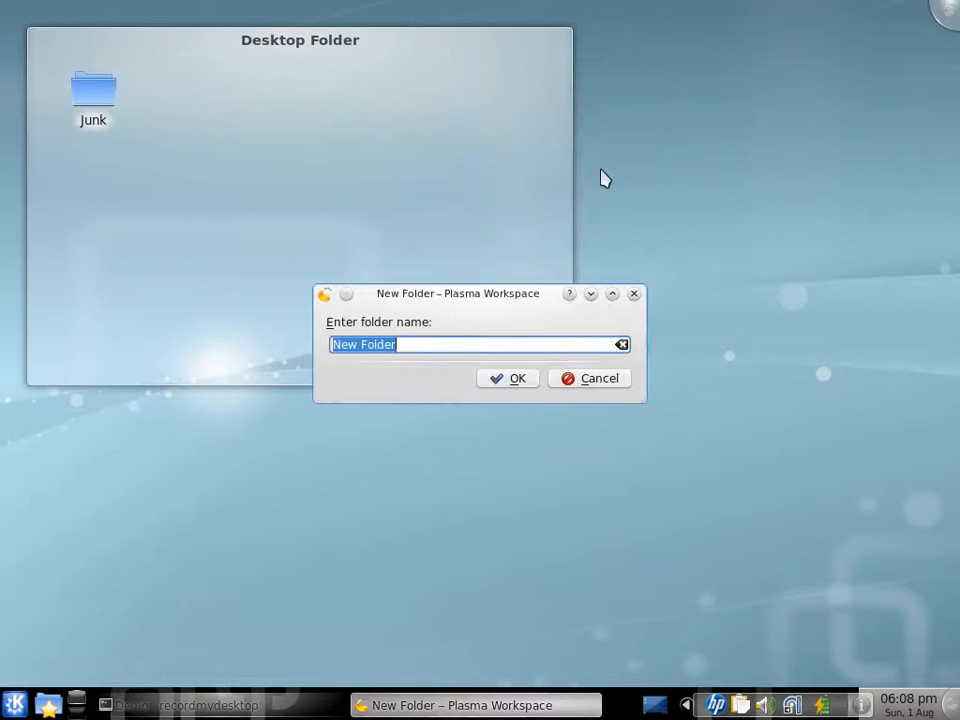
text(bob)
key(Return)
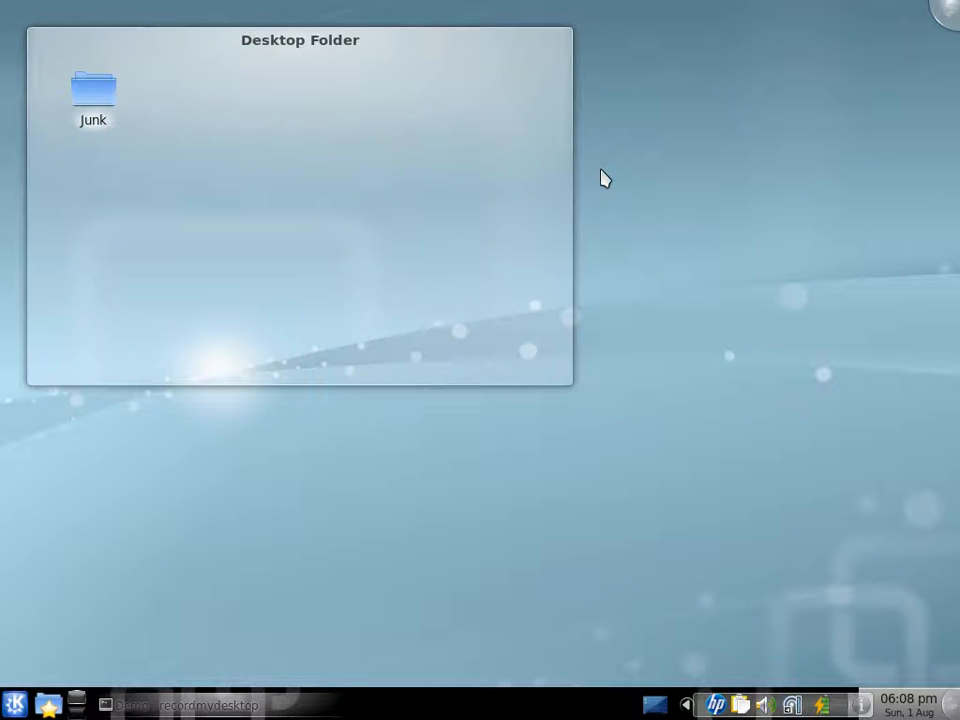
drag(90, 103, 141, 172)
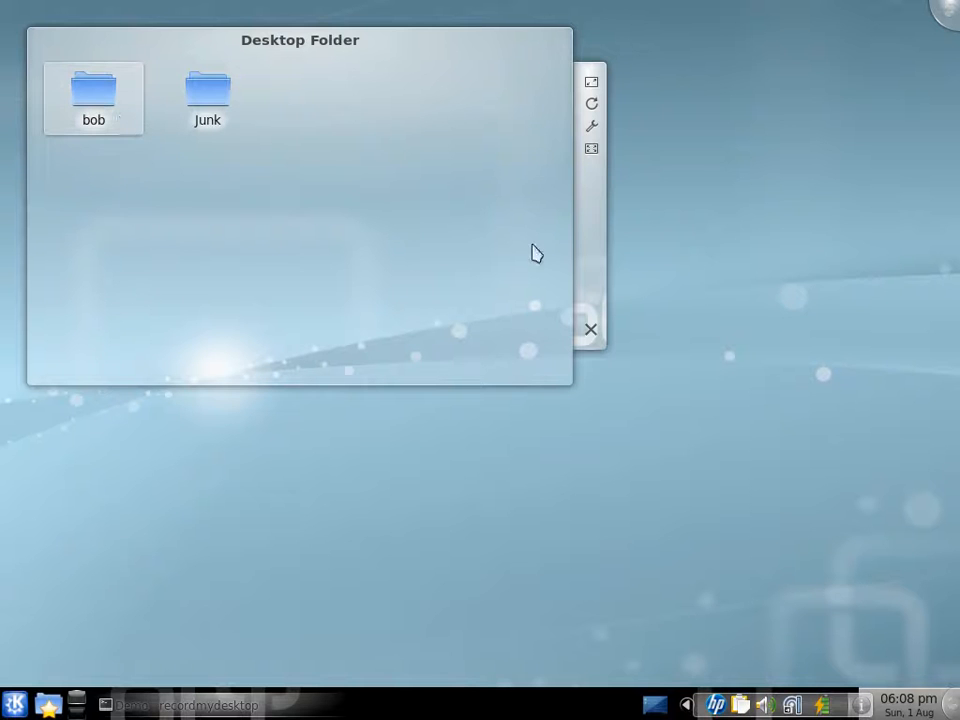
Step: Examine the Wallpaper, Activity and Mouse Actions pages of the Desktop Activity Settings, then close the dialog
right_click(243, 181)
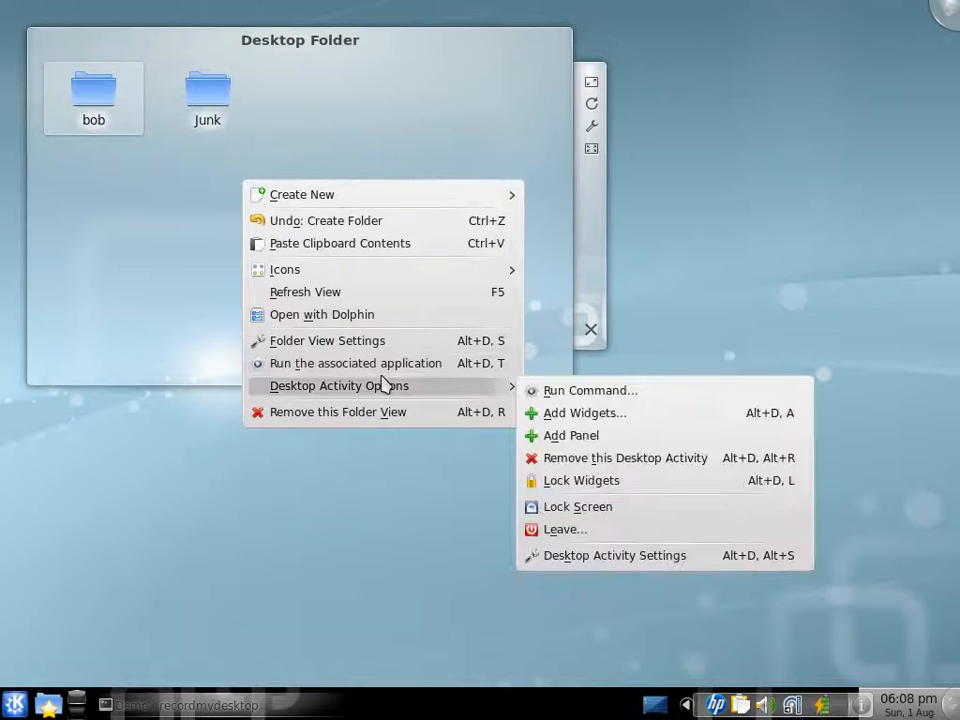
mouse_move(473, 385)
click(606, 556)
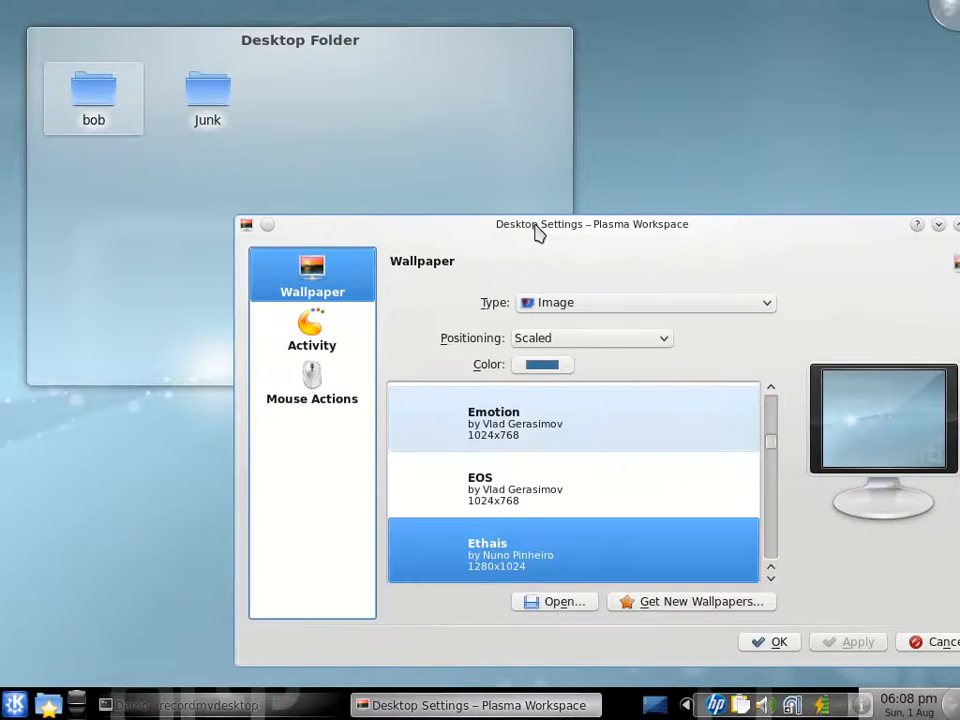
drag(536, 229, 481, 100)
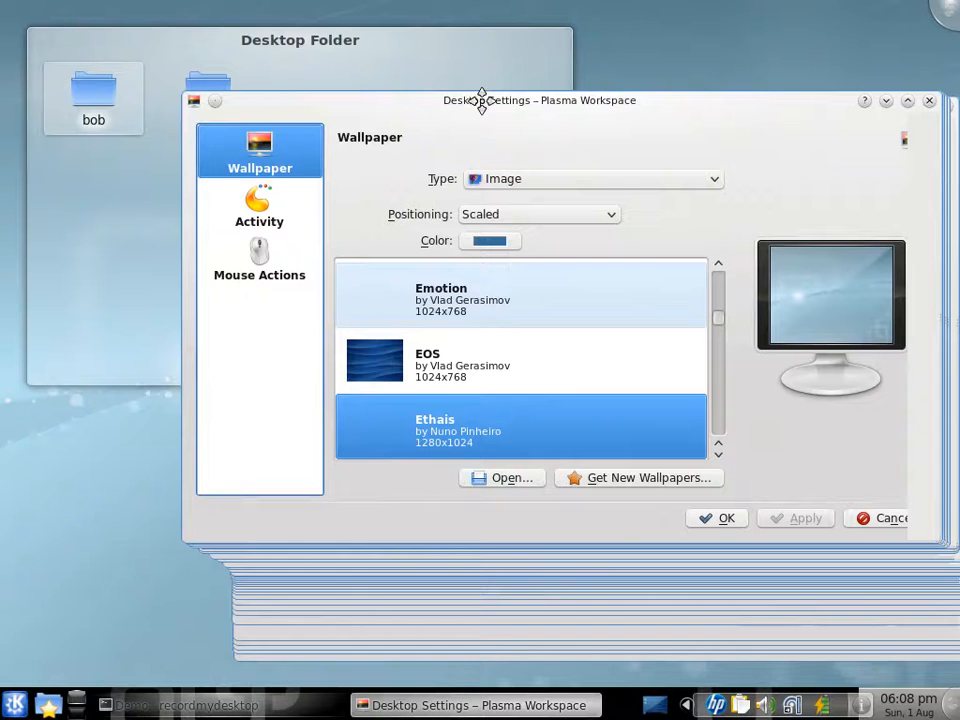
click(283, 209)
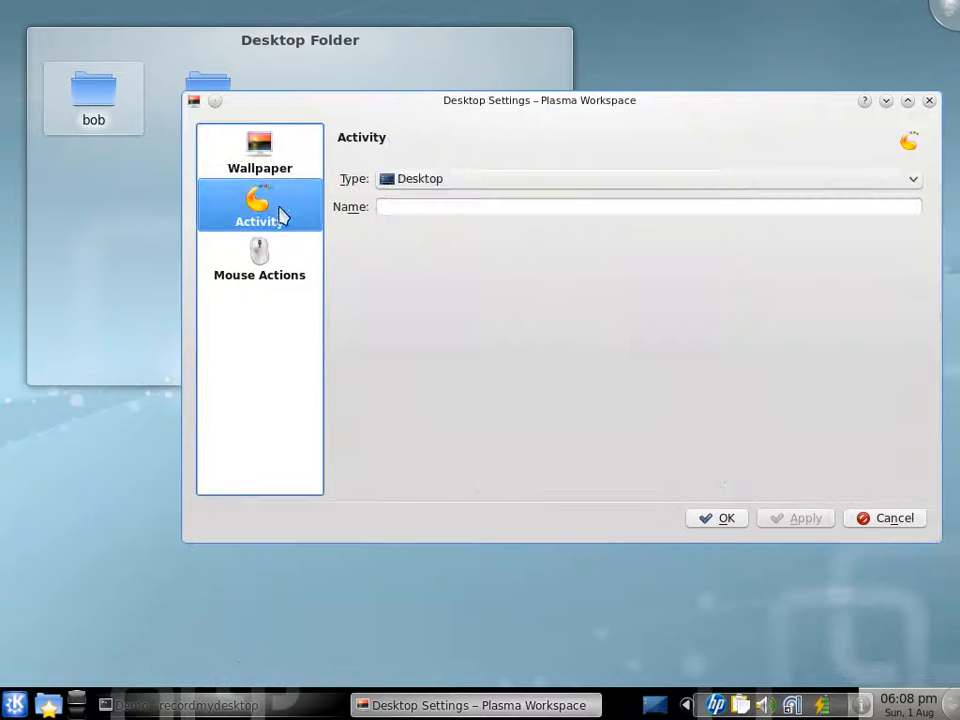
click(279, 265)
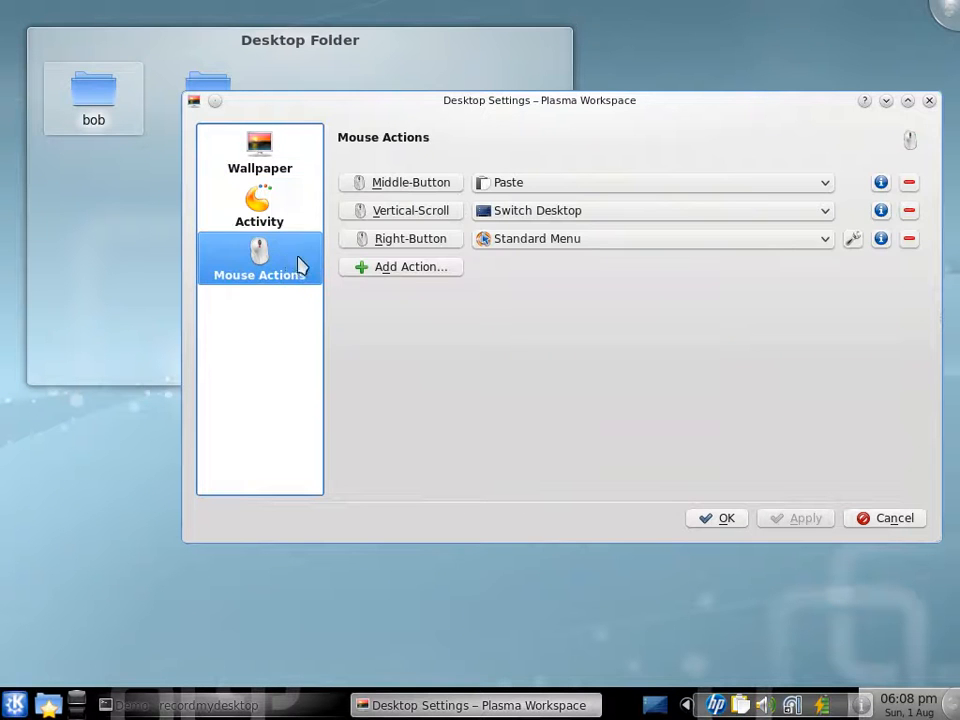
click(261, 162)
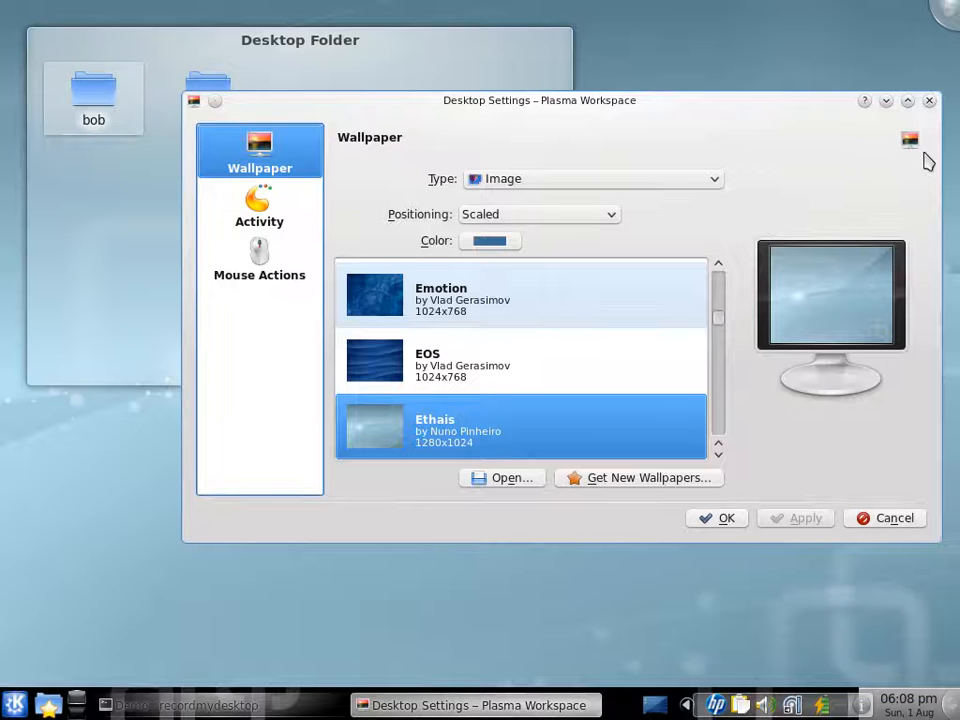
click(929, 102)
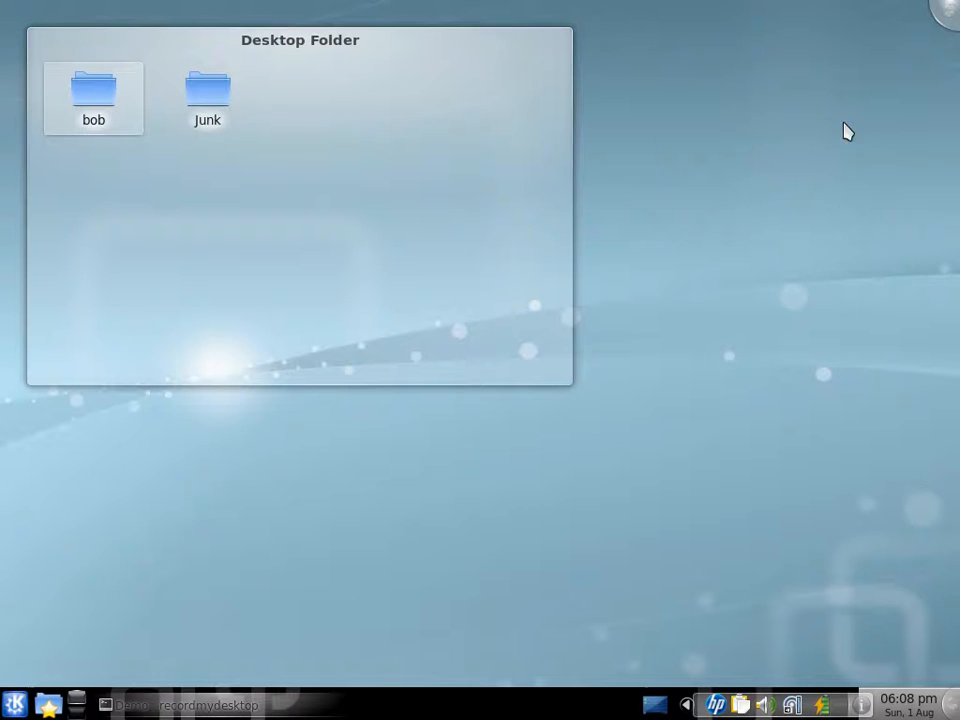
Step: Add a Folder View widget to the desktop and reposition it so it slightly overlaps the Desktop Folder view
right_click(676, 120)
click(705, 152)
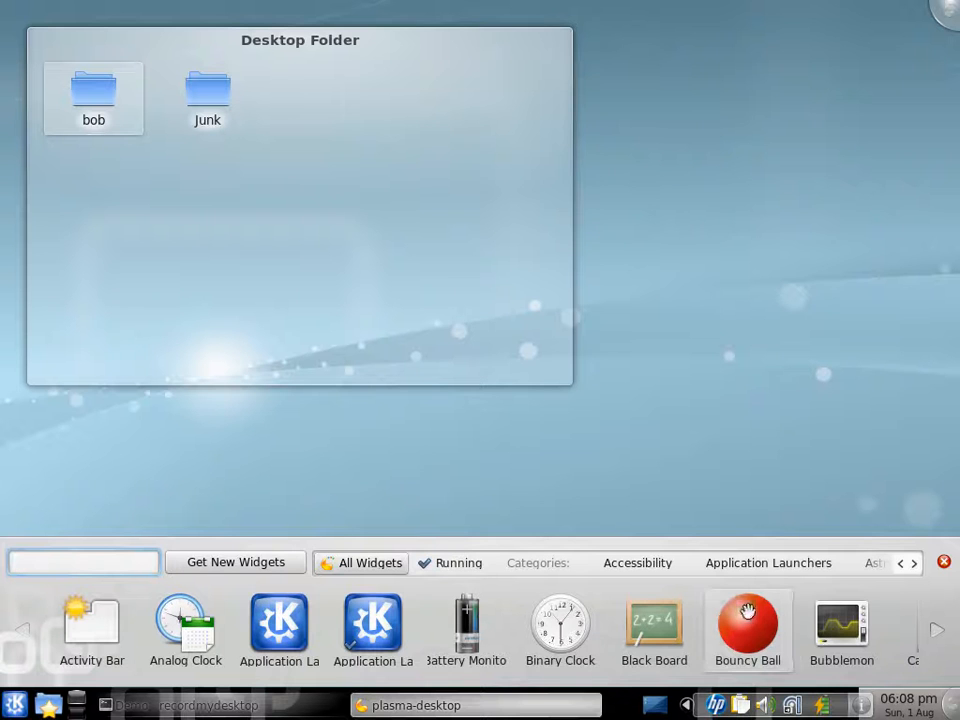
text(folde)
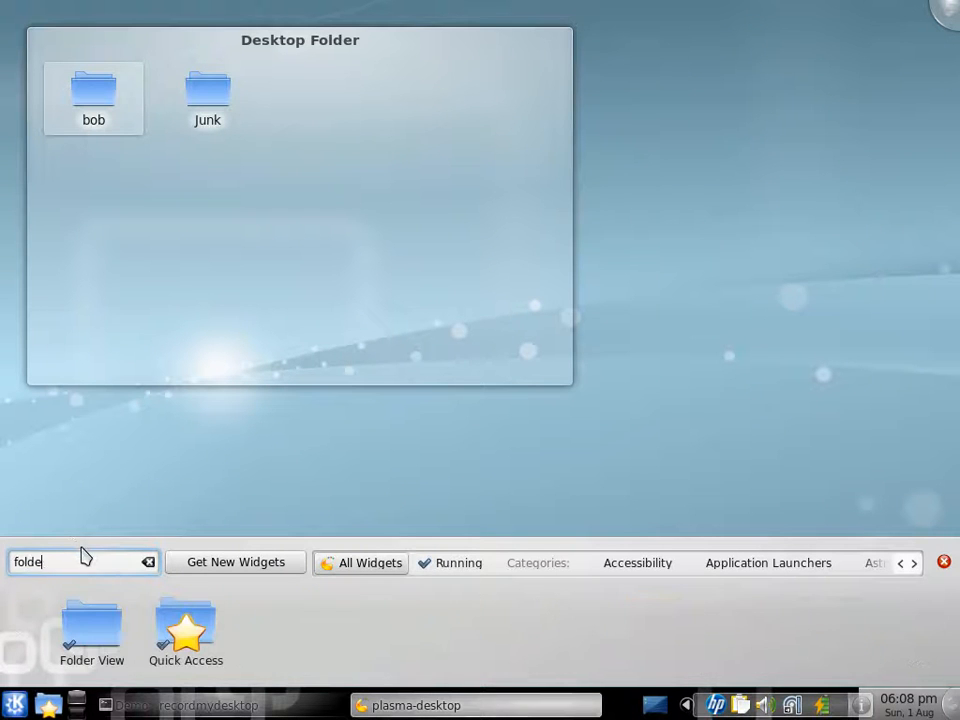
mouse_move(113, 648)
drag(113, 648, 636, 219)
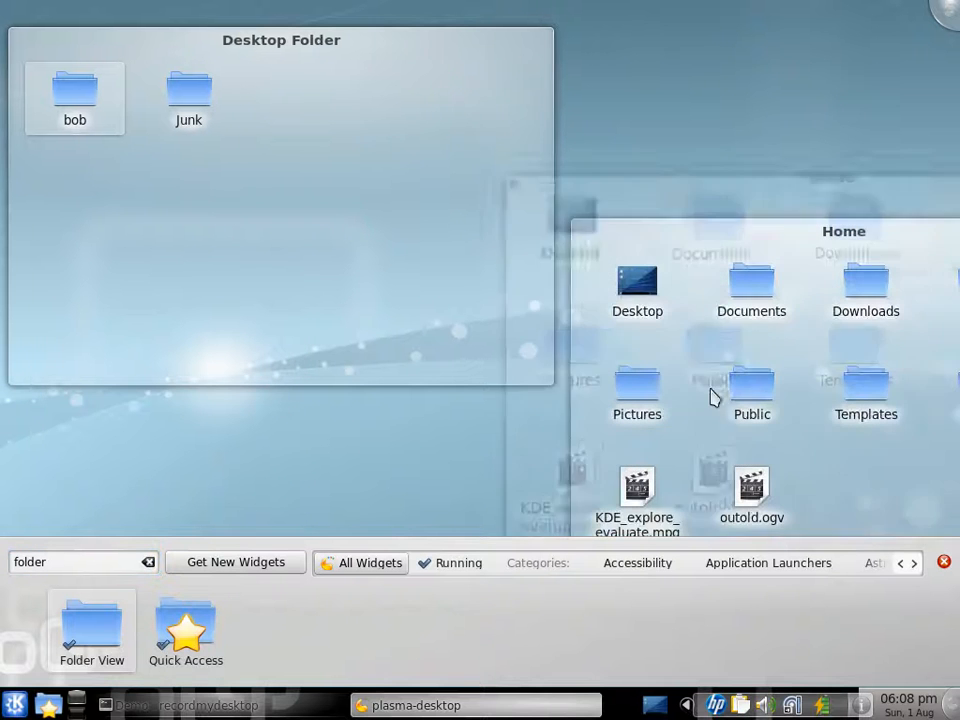
click(943, 563)
drag(562, 441, 469, 356)
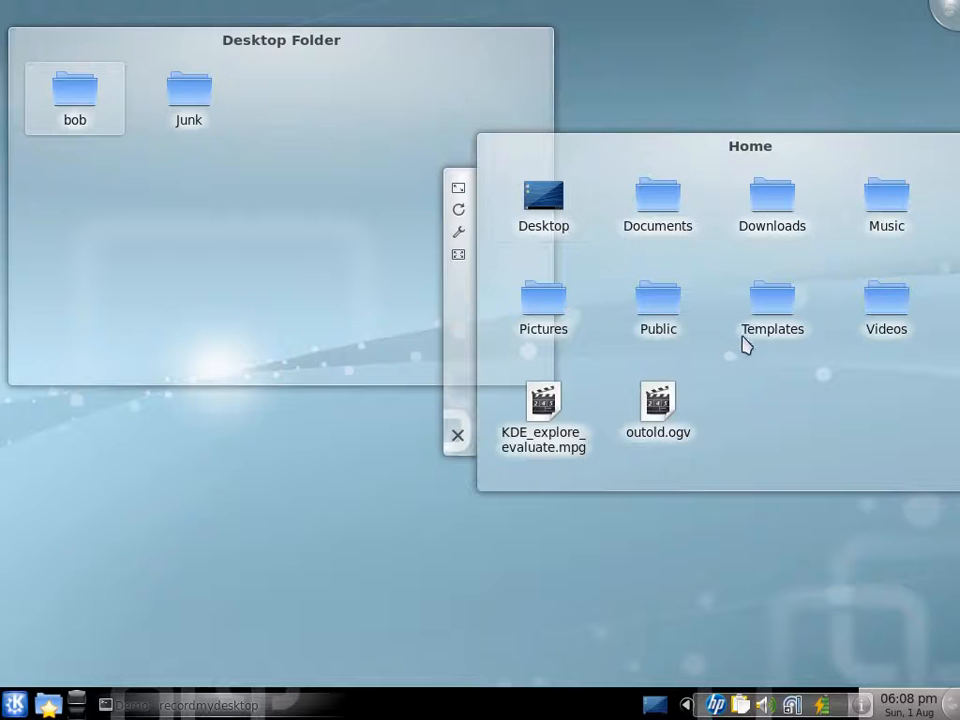
Step: Move the Templates folder into the third row of the Home view, and enable Align to grid in the view's display settings
drag(763, 328, 800, 450)
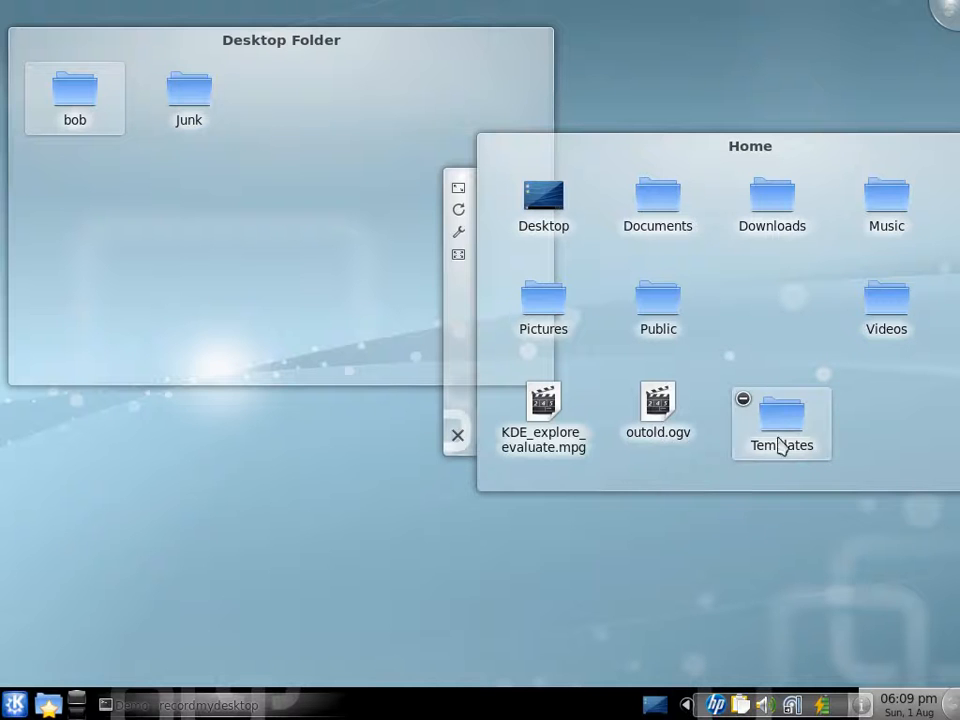
right_click(753, 348)
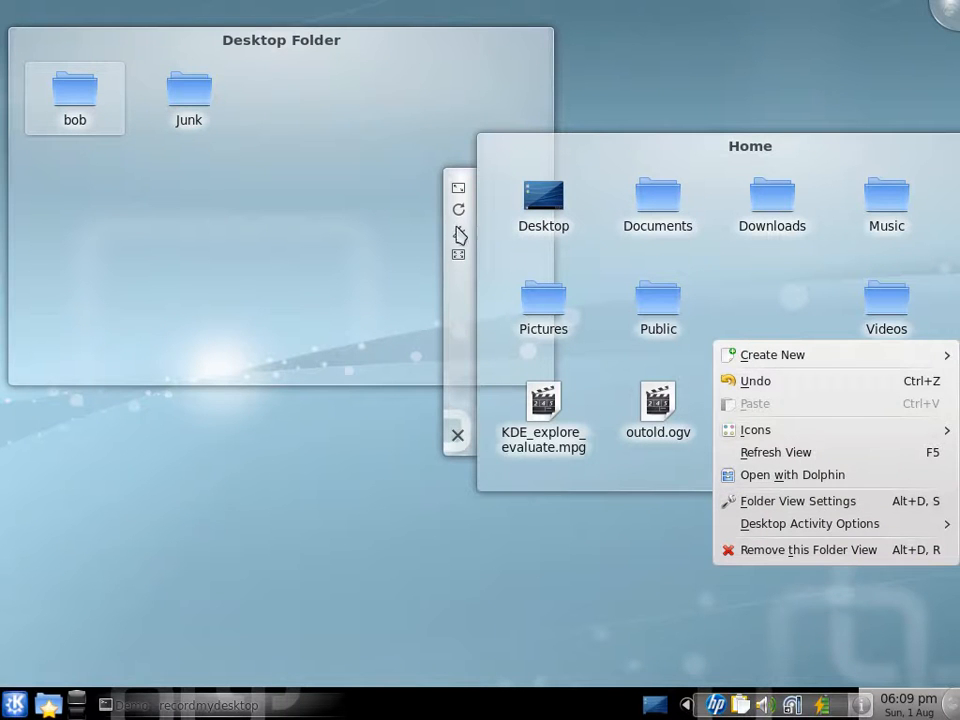
click(460, 231)
click(460, 237)
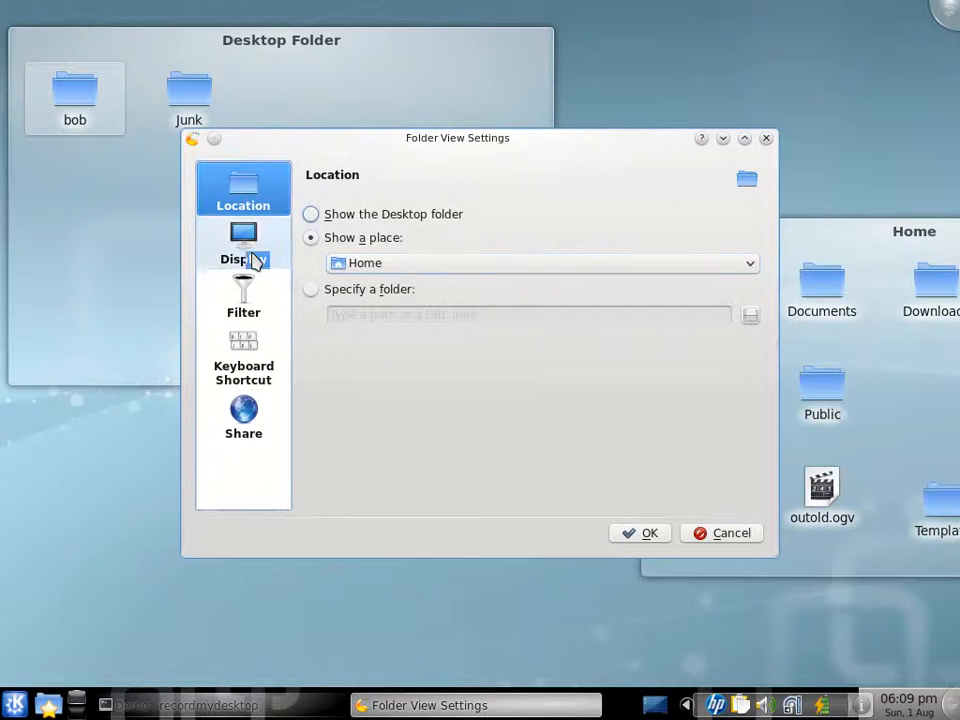
click(255, 261)
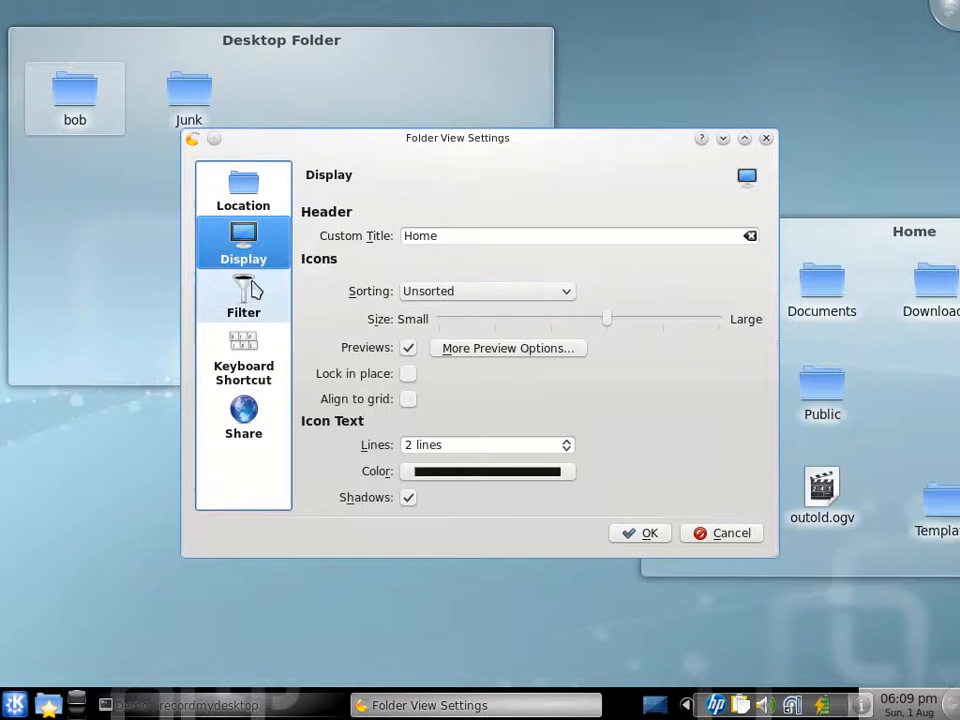
click(416, 382)
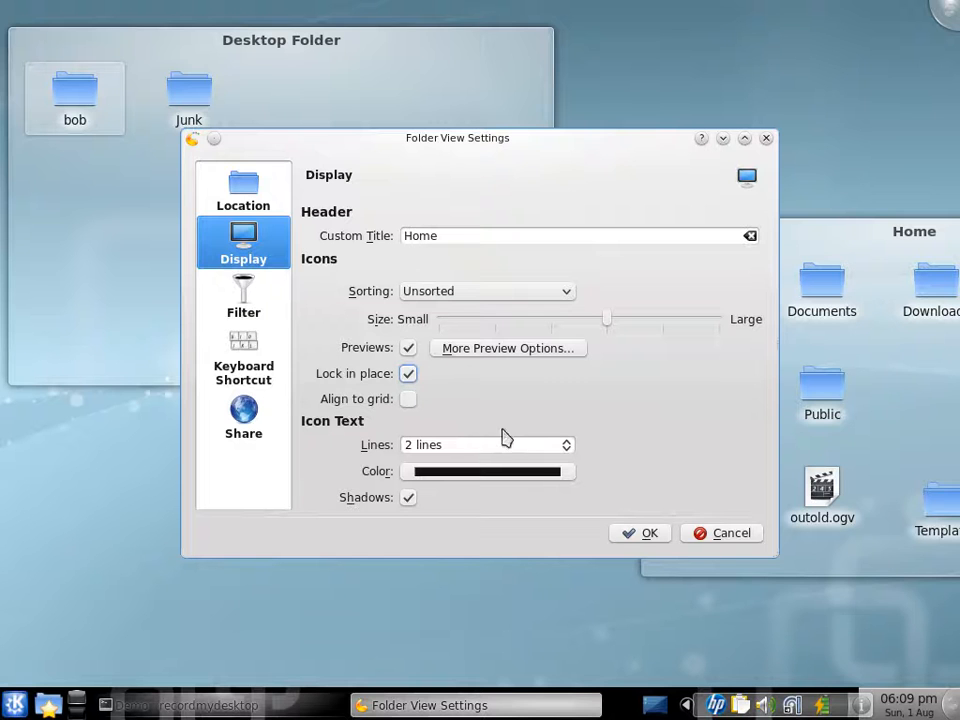
click(409, 376)
click(409, 399)
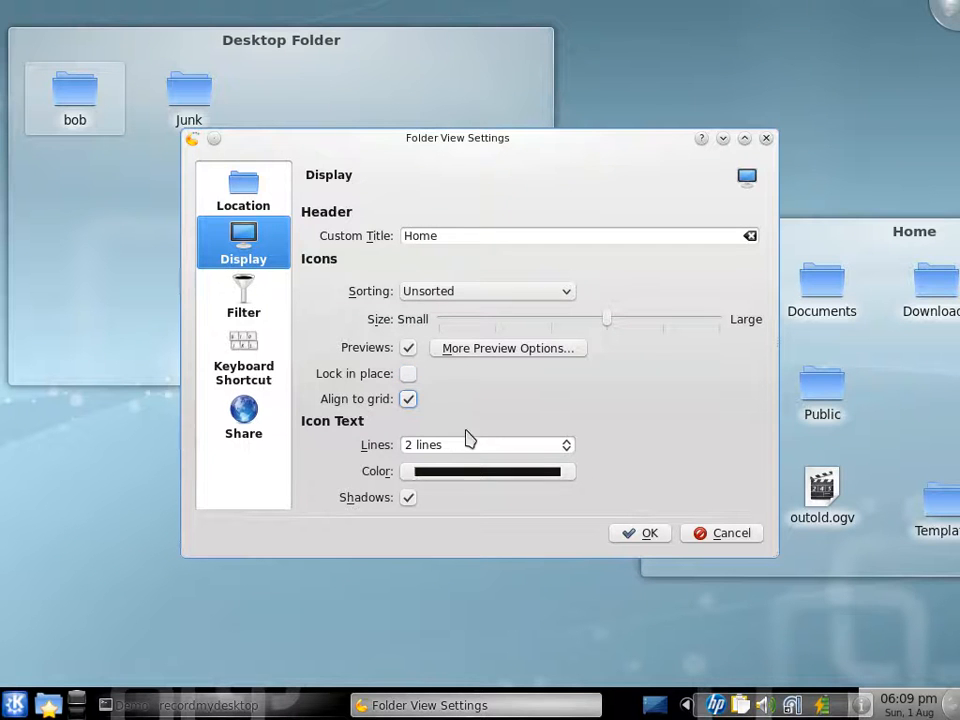
click(645, 534)
Step: Shift outold.ogv one grid cell over in the Home view, and turn off the view's Align to grid option
drag(831, 514, 930, 517)
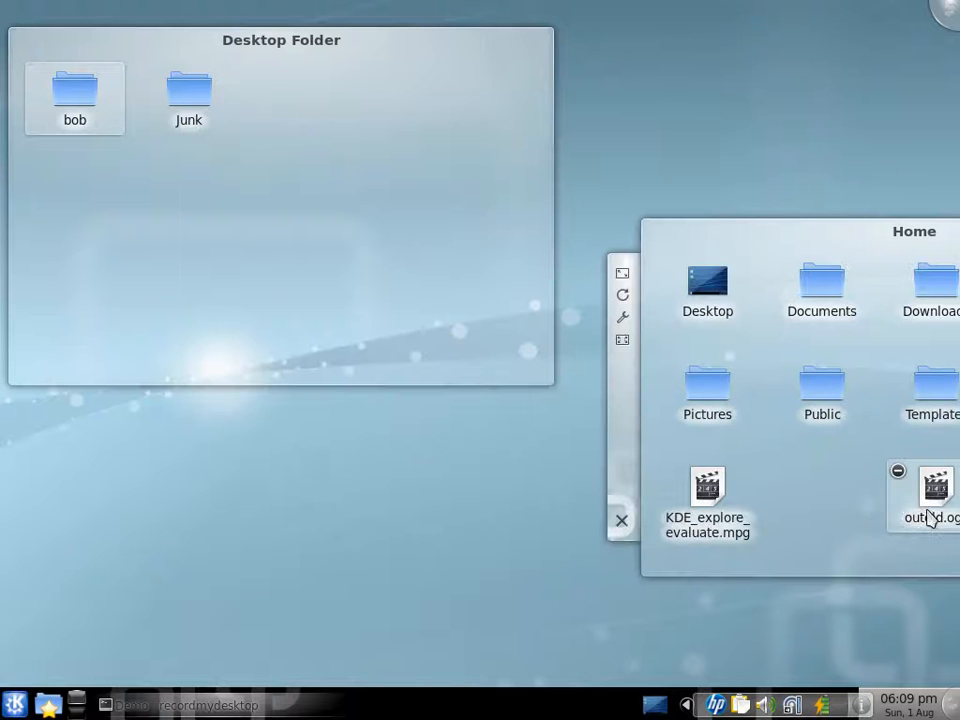
drag(879, 242, 699, 124)
click(447, 200)
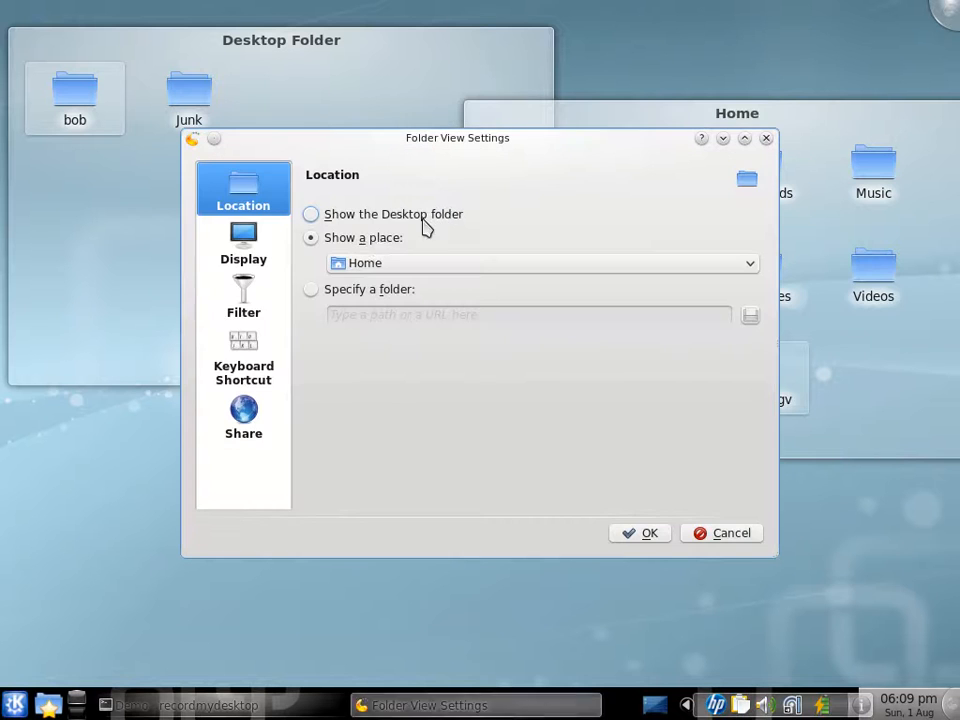
click(255, 308)
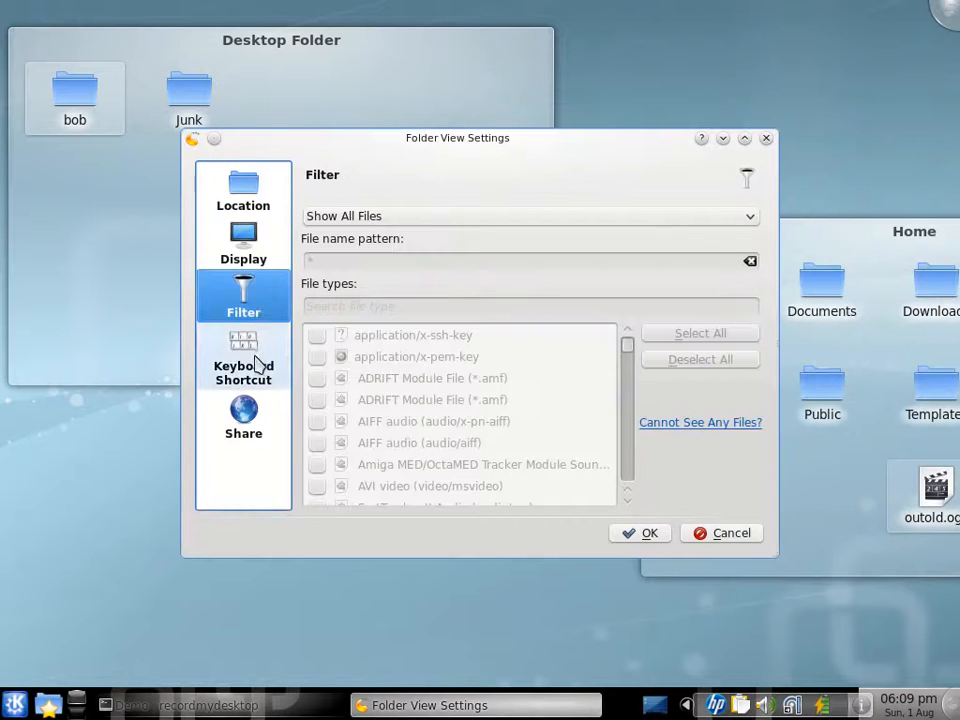
click(255, 360)
click(250, 252)
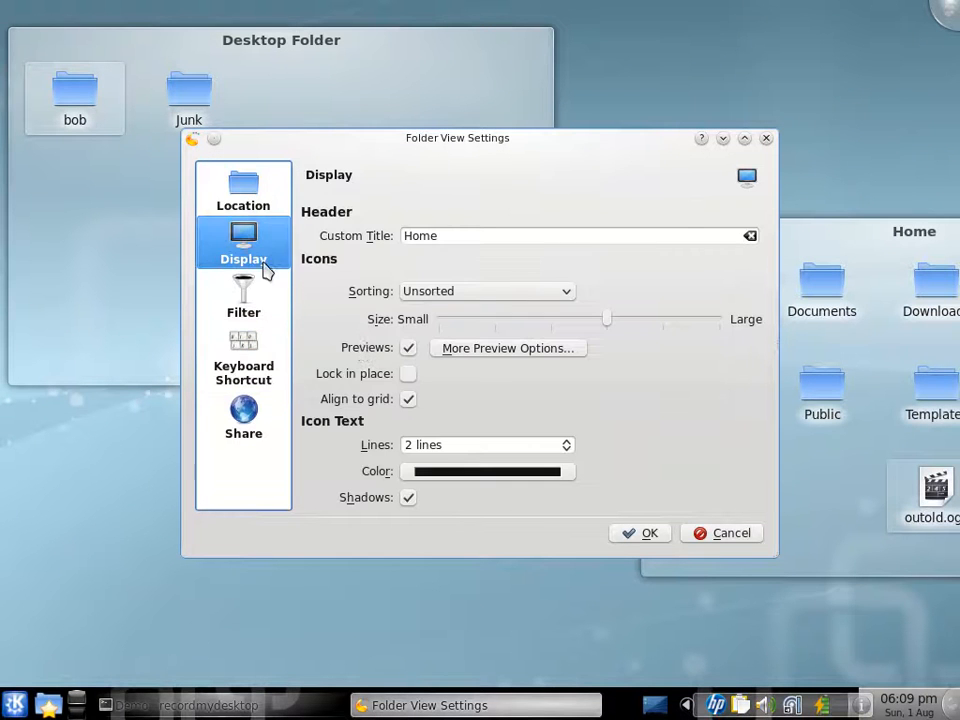
click(408, 399)
click(648, 533)
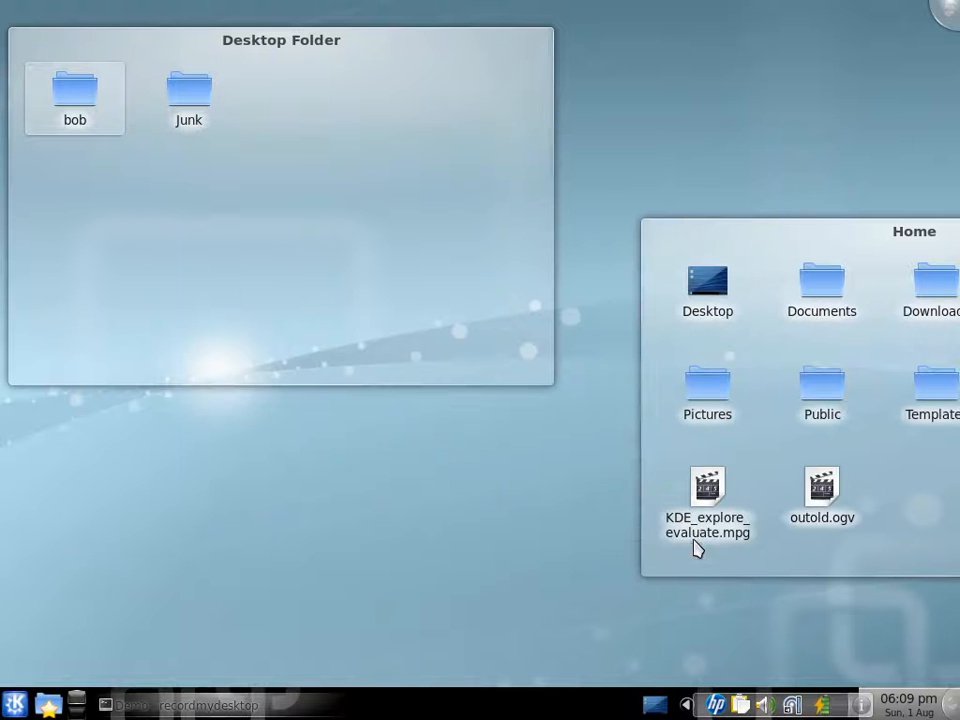
Step: Try to shift outold.ogv to the neighbouring free spot, and reposition the Home view so it fits entirely on the desktop
drag(825, 508, 920, 530)
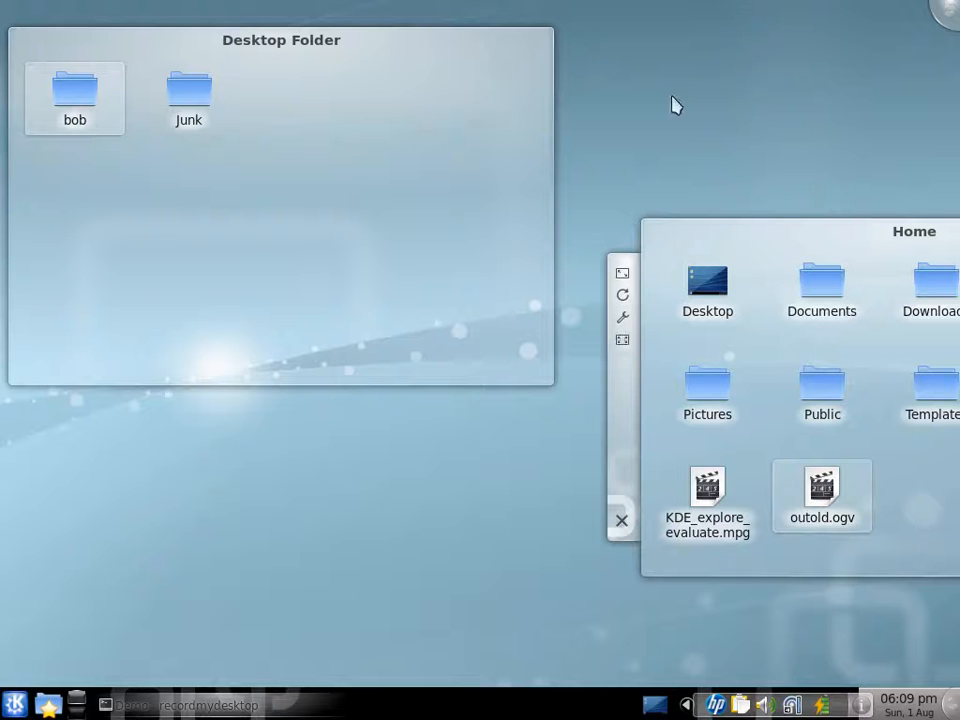
drag(615, 411, 354, 321)
right_click(680, 438)
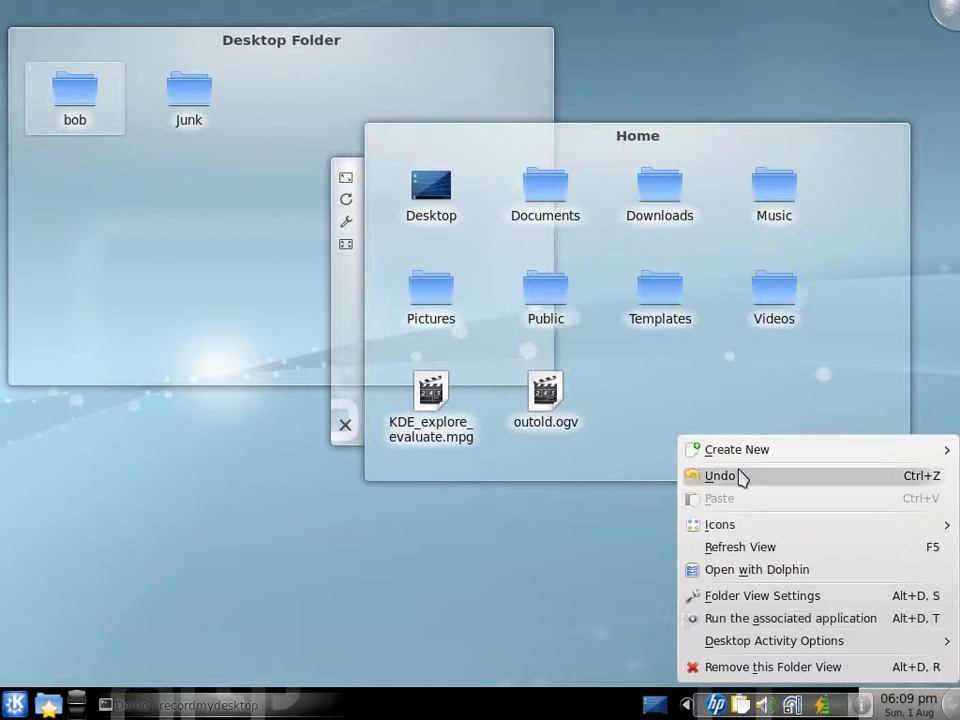
mouse_move(800, 640)
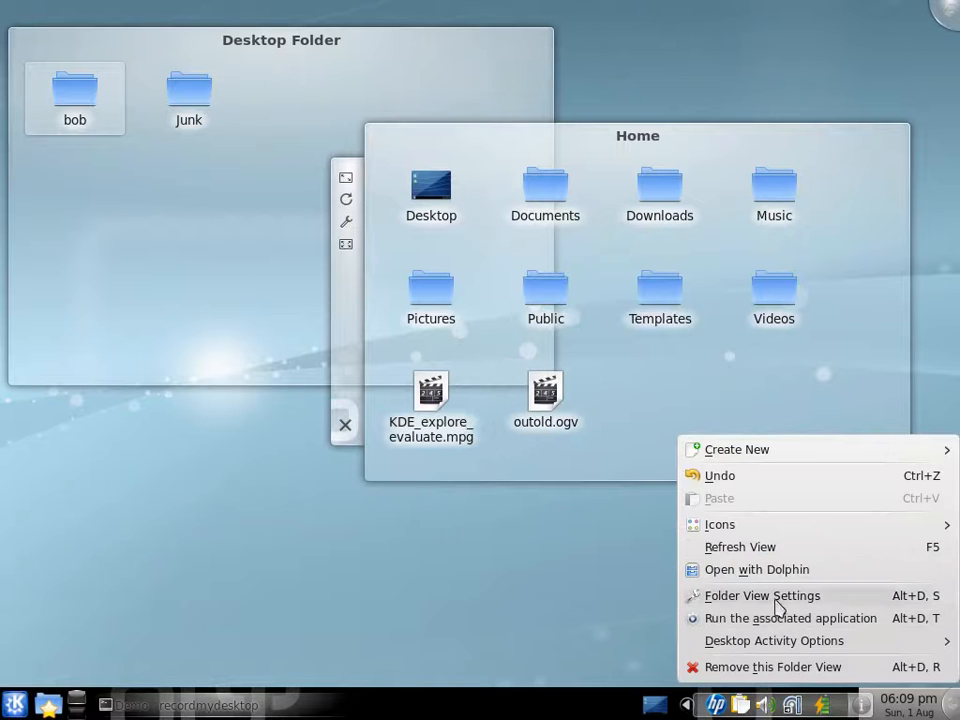
mouse_move(770, 645)
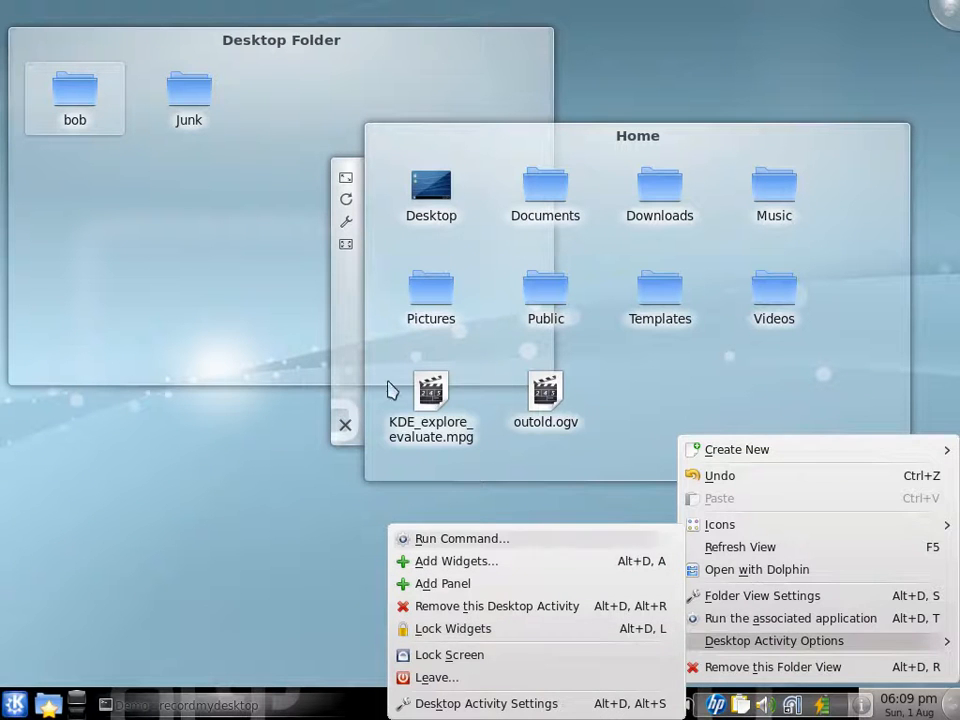
click(355, 260)
Step: Enable both Lock in place and Align to grid for the icons in the Home view
click(346, 228)
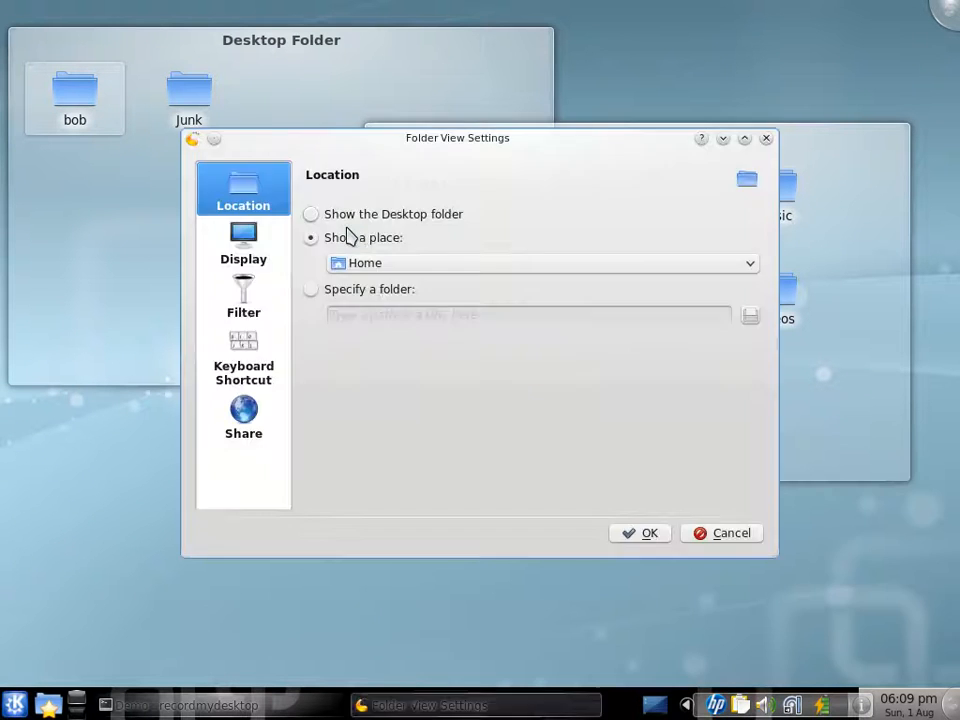
click(242, 258)
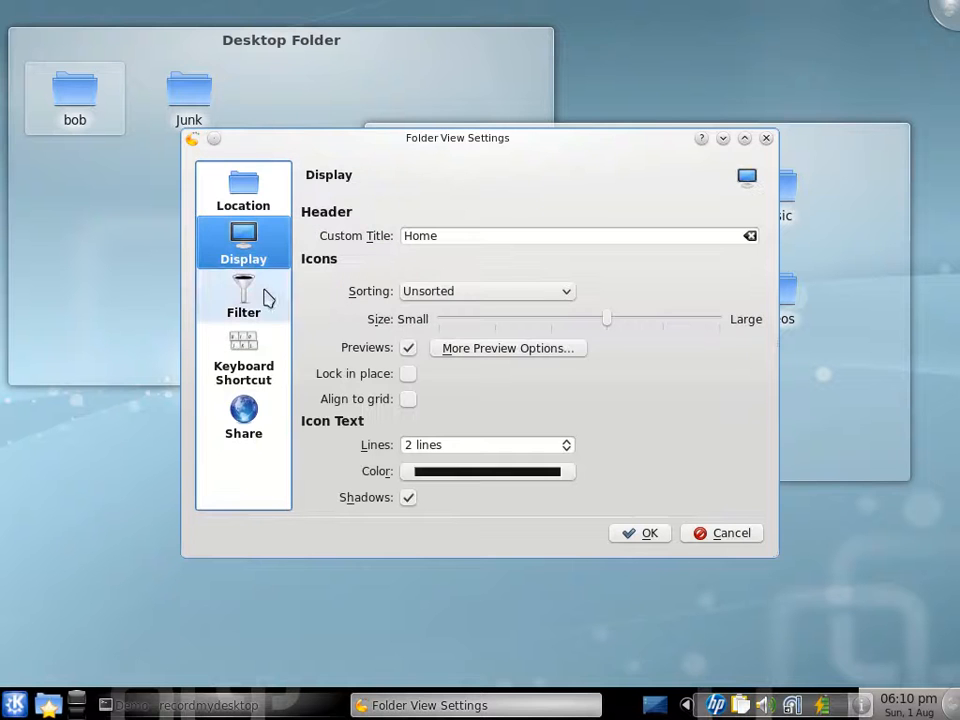
click(409, 376)
click(410, 398)
click(664, 538)
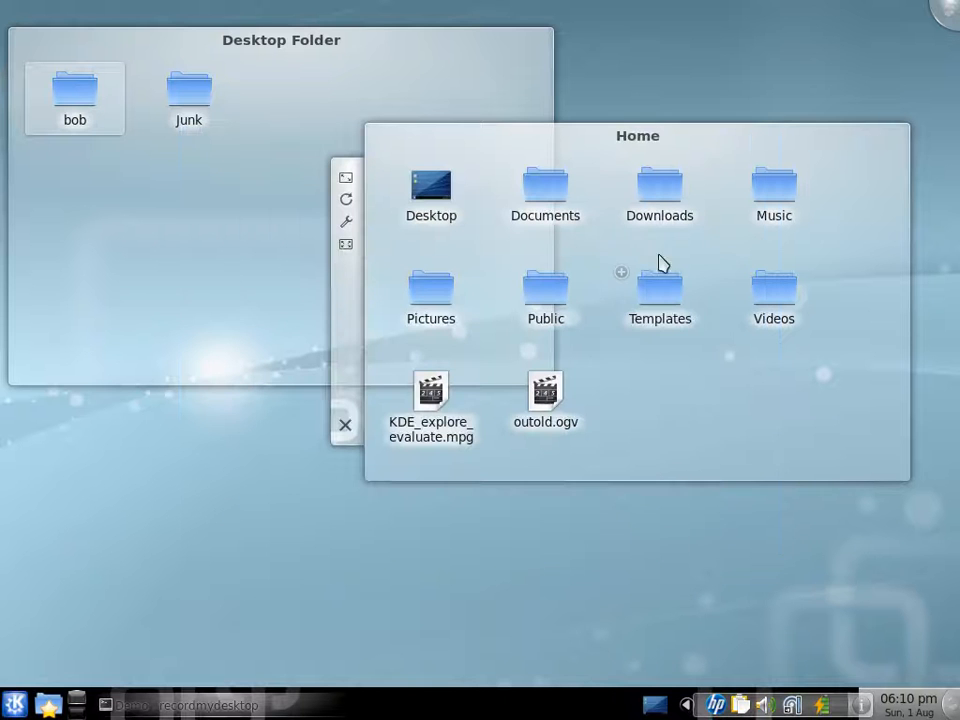
Step: Turn off both Lock in place and Align to grid in the Home view's display settings
right_click(659, 412)
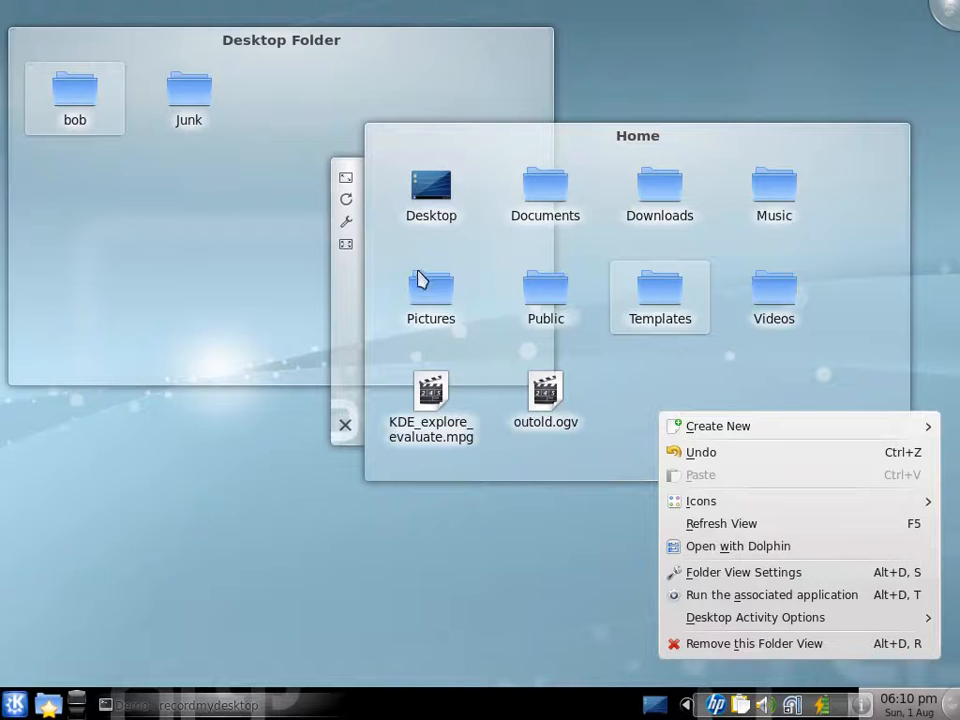
click(350, 230)
click(349, 228)
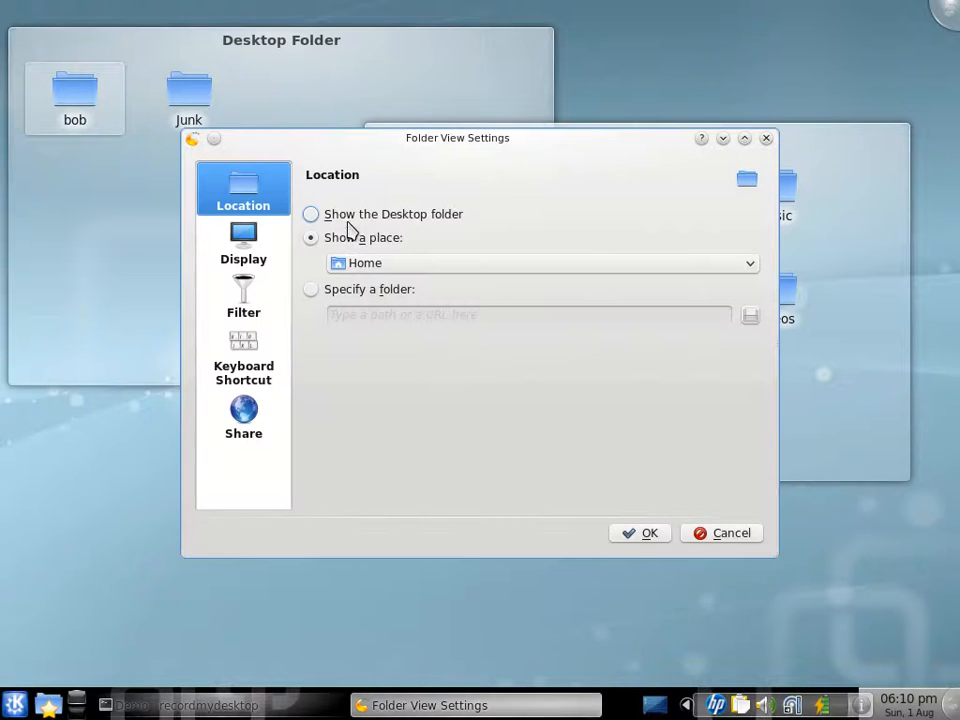
click(241, 251)
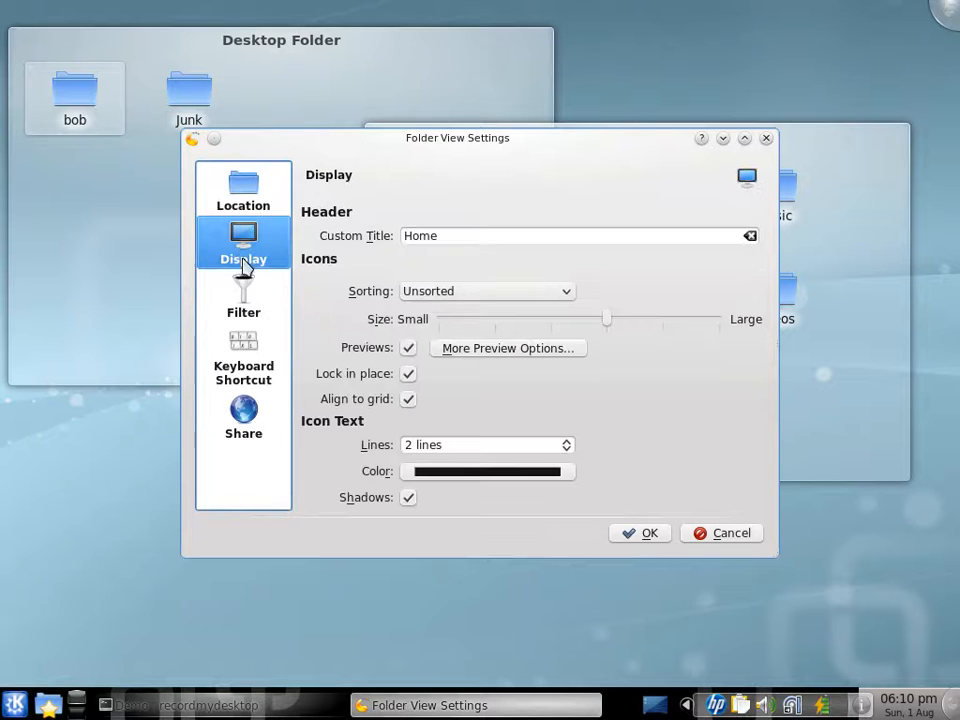
click(407, 376)
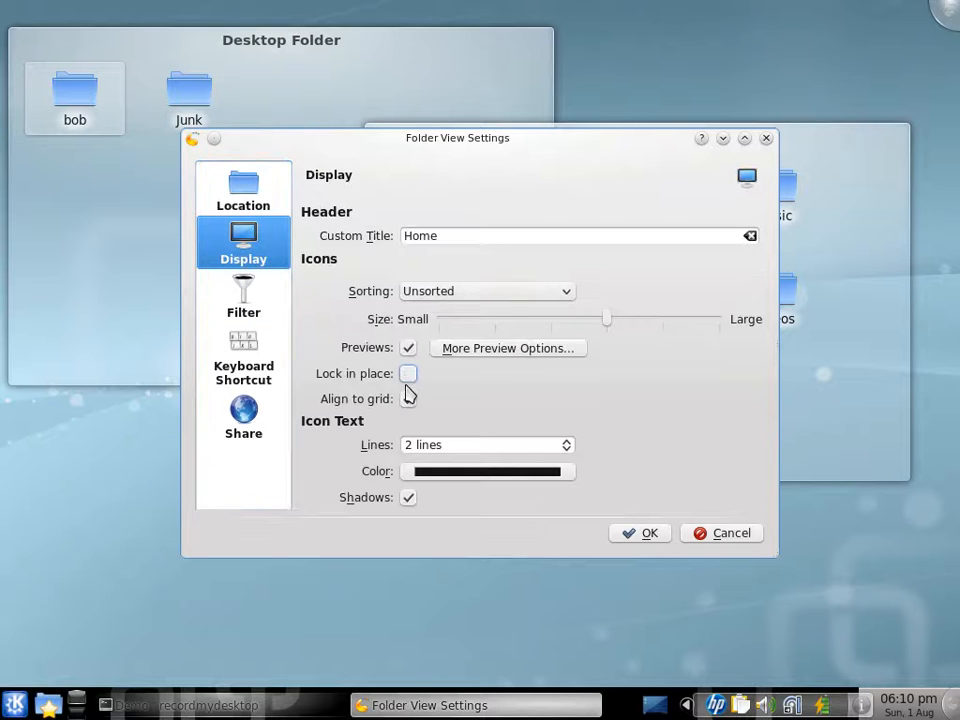
click(409, 400)
click(658, 534)
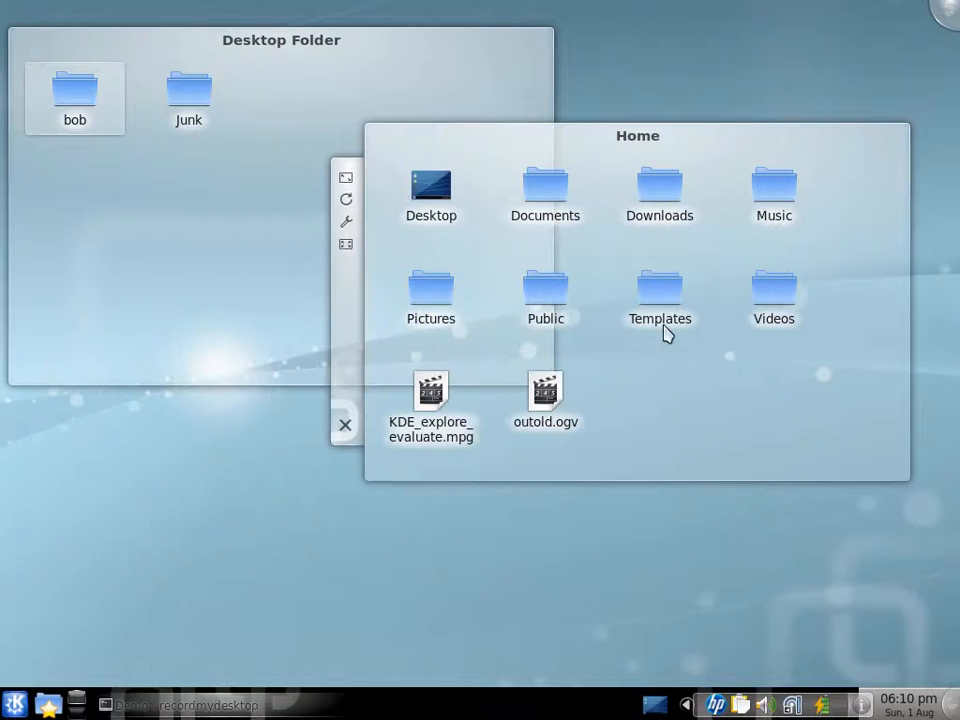
Step: Try to move Templates and outold.ogv to free spots in the Home view, and shift the view partly beyond the desktop's edge
drag(659, 300, 679, 428)
drag(666, 319, 707, 493)
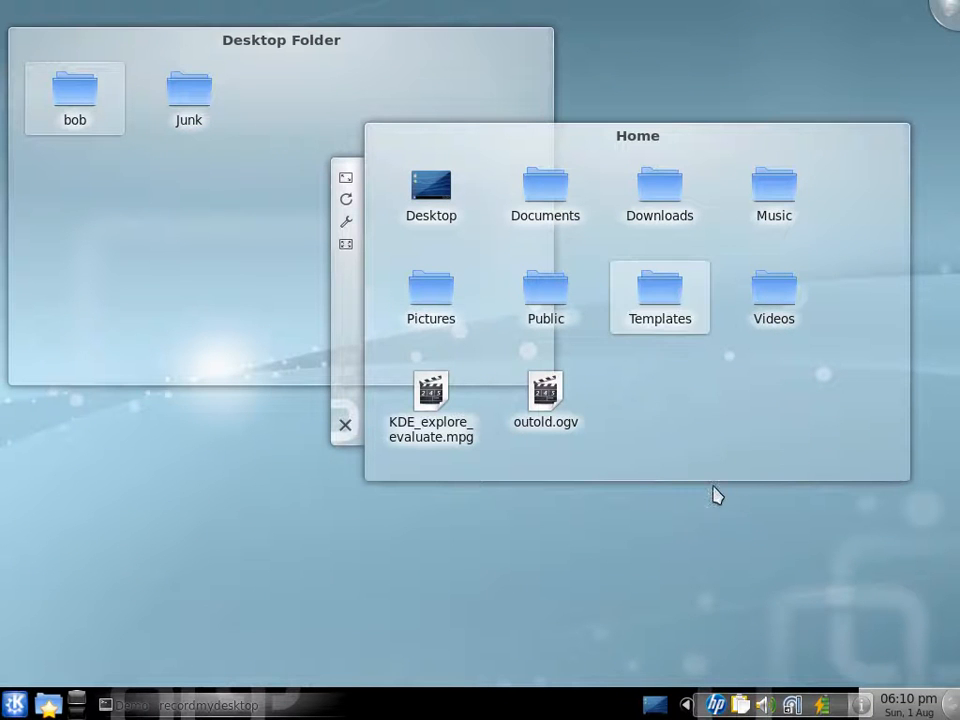
drag(566, 426, 668, 443)
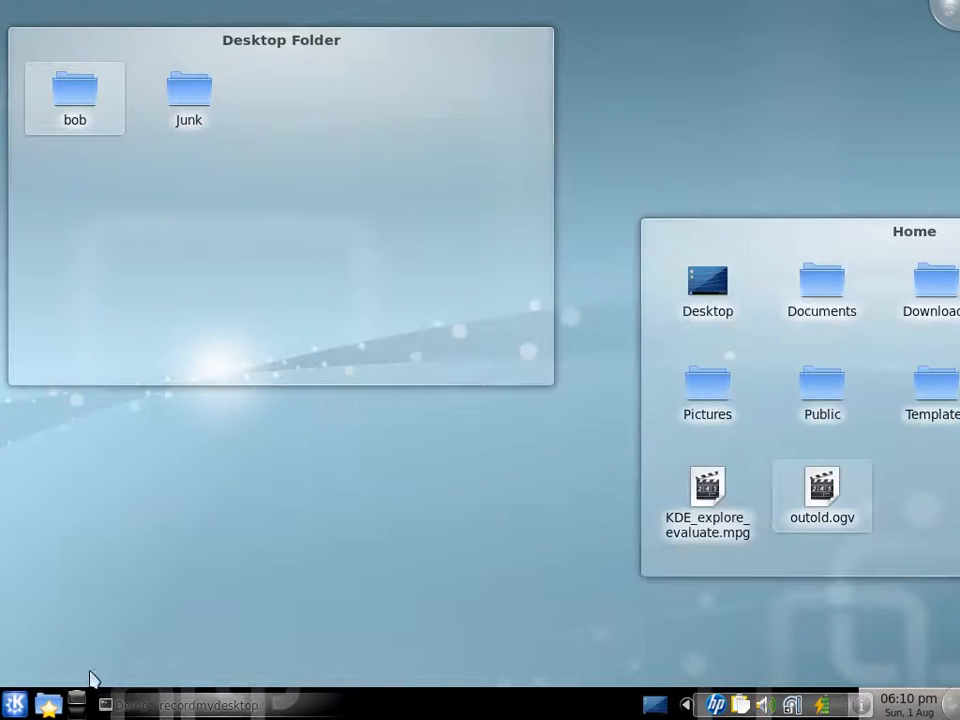
Step: Look through the classic application menu, and switch the launcher to the Kickoff menu style
click(16, 703)
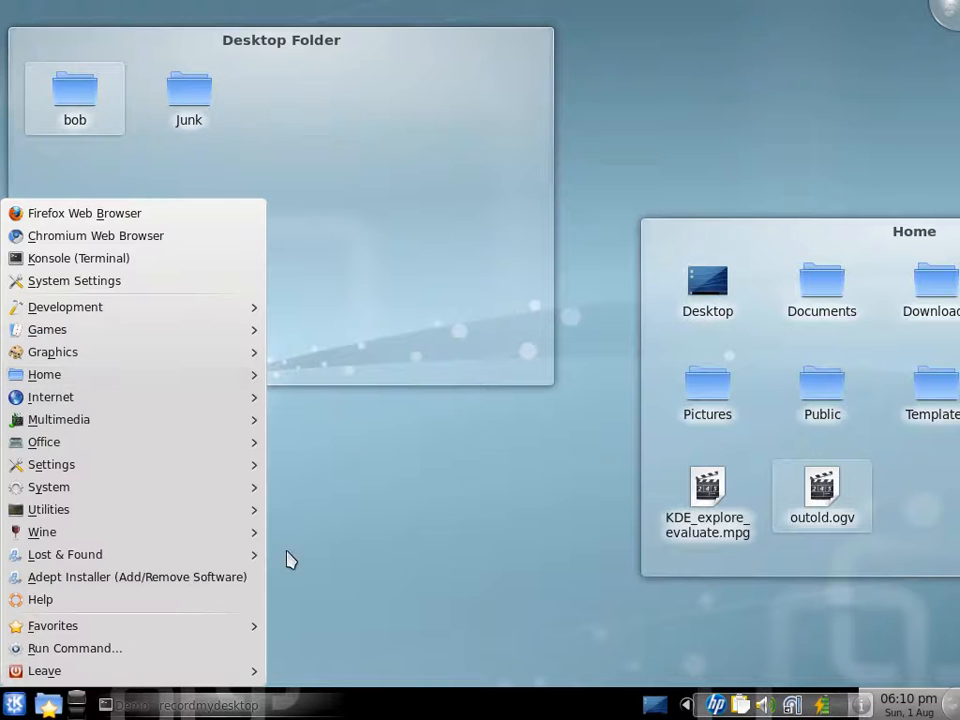
mouse_move(213, 537)
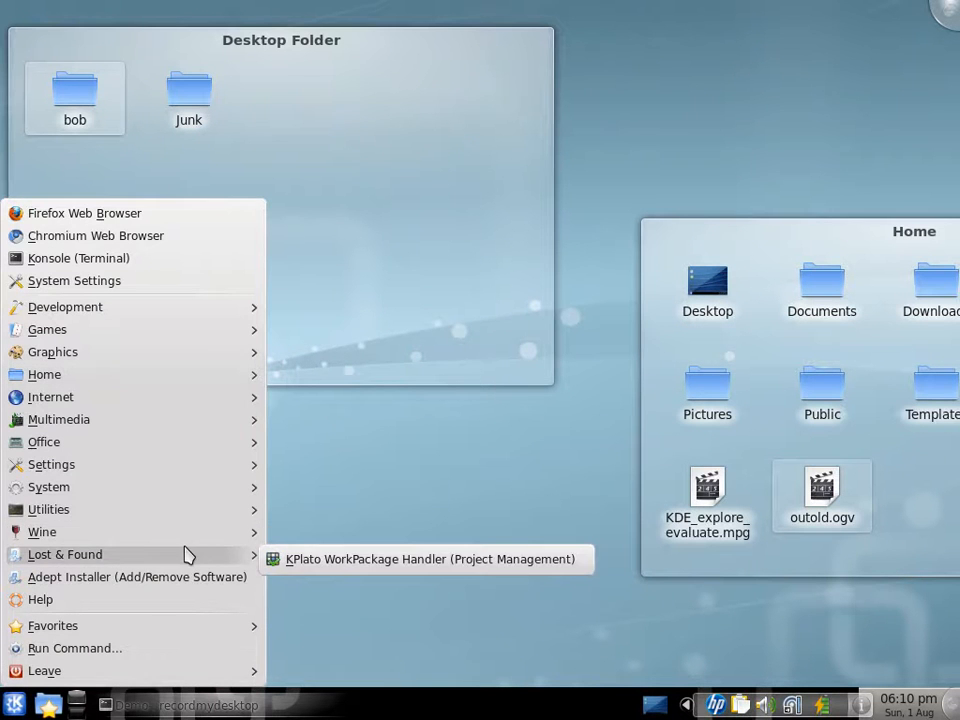
click(16, 703)
right_click(16, 703)
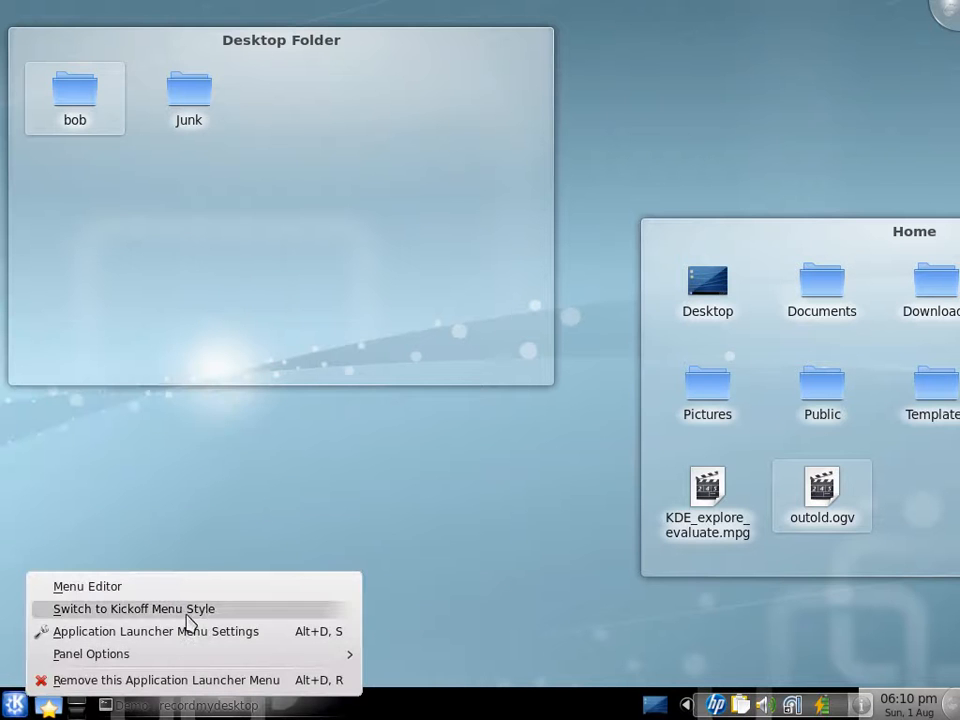
mouse_move(175, 657)
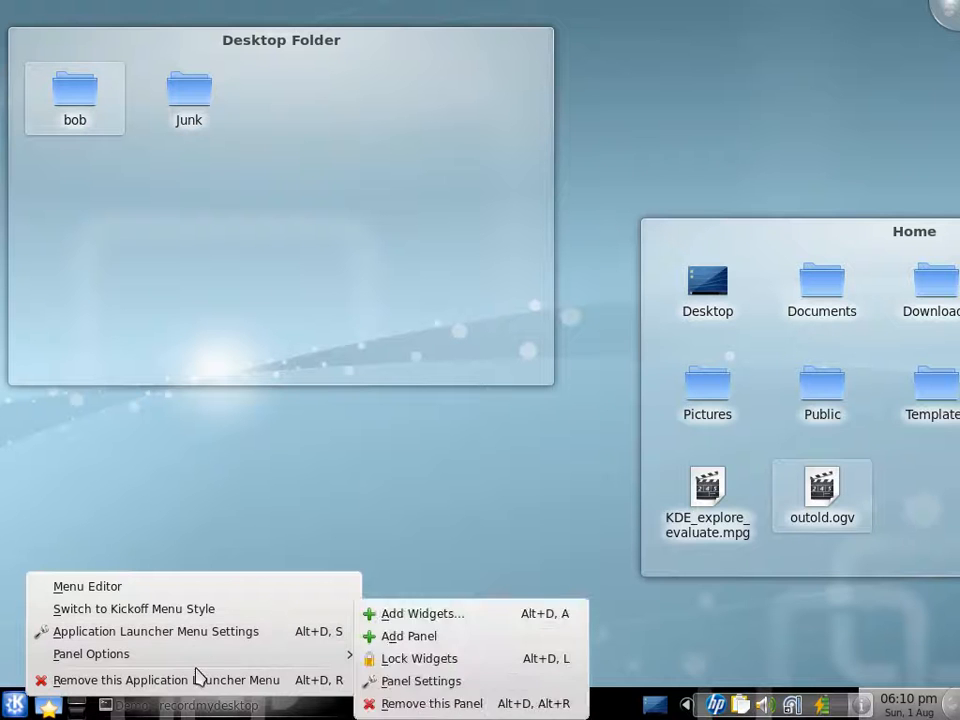
click(182, 613)
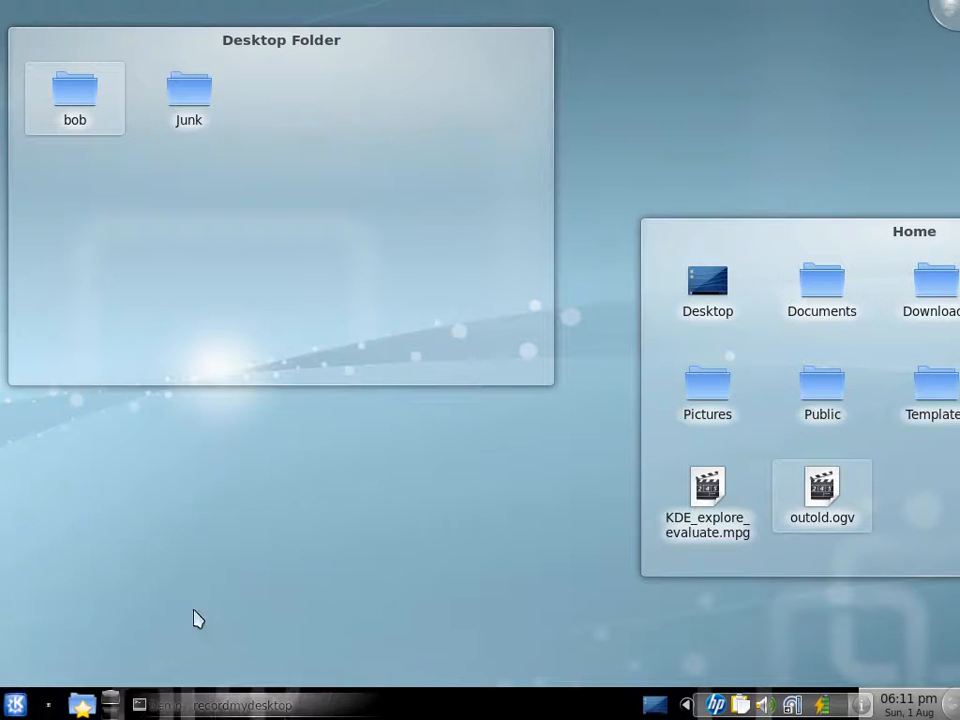
Step: Browse the Kickoff launcher's Utilities applications and its Computer section
click(12, 692)
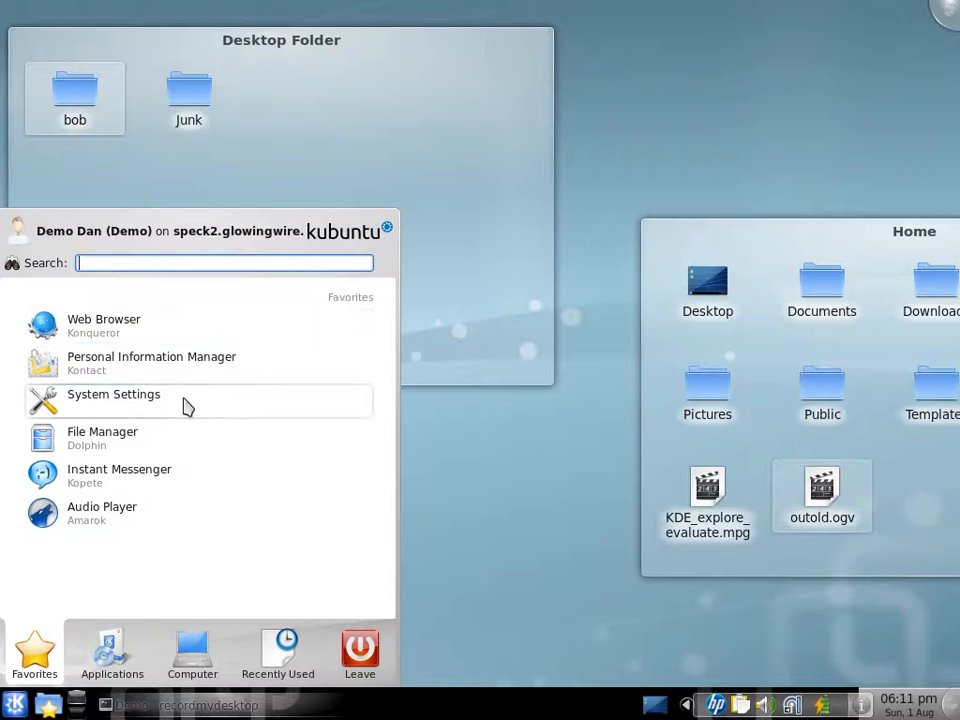
click(118, 645)
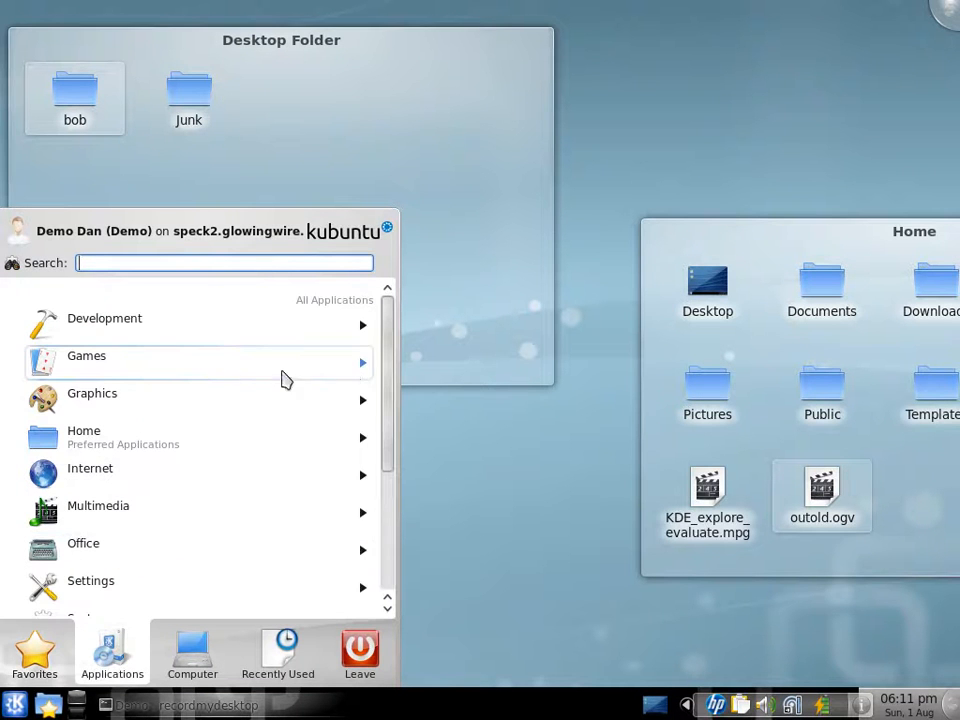
scroll(389, 367, down, 3)
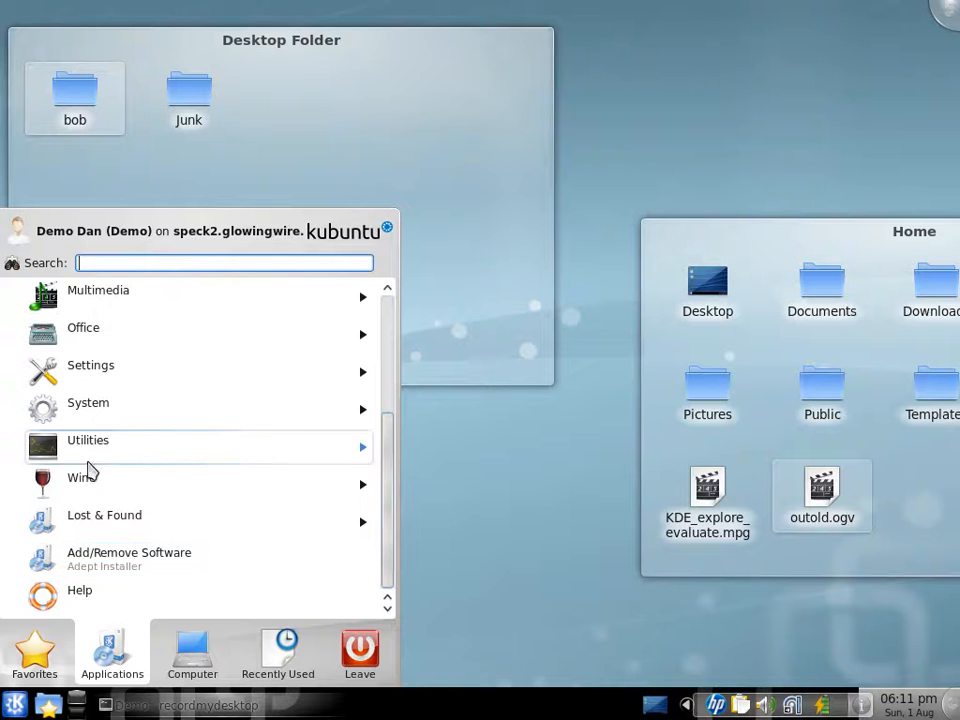
click(77, 455)
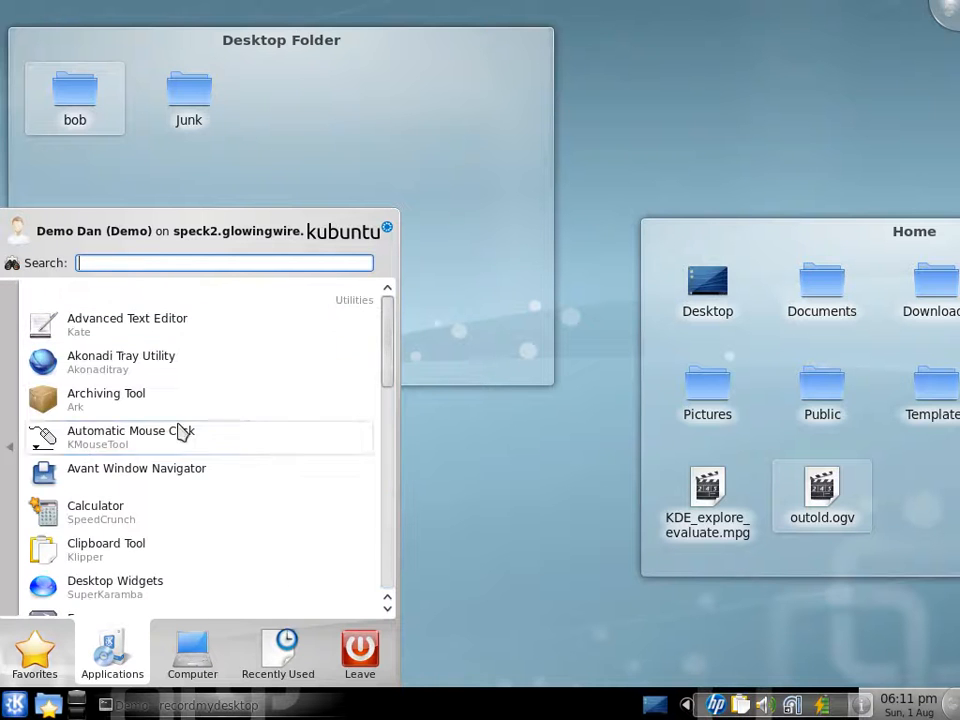
drag(388, 349, 388, 587)
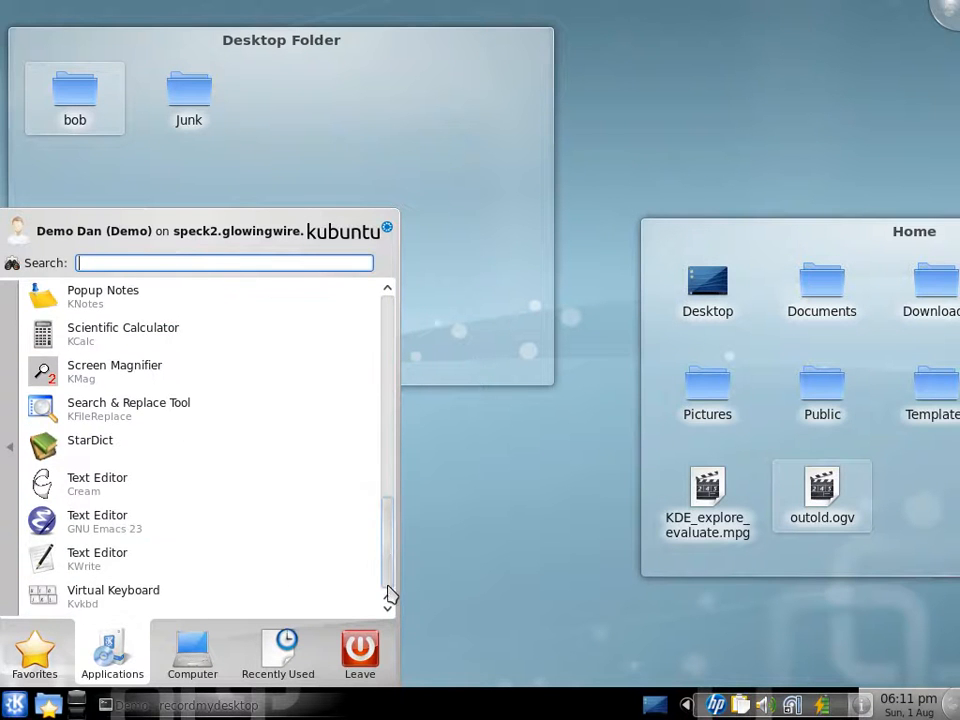
click(216, 663)
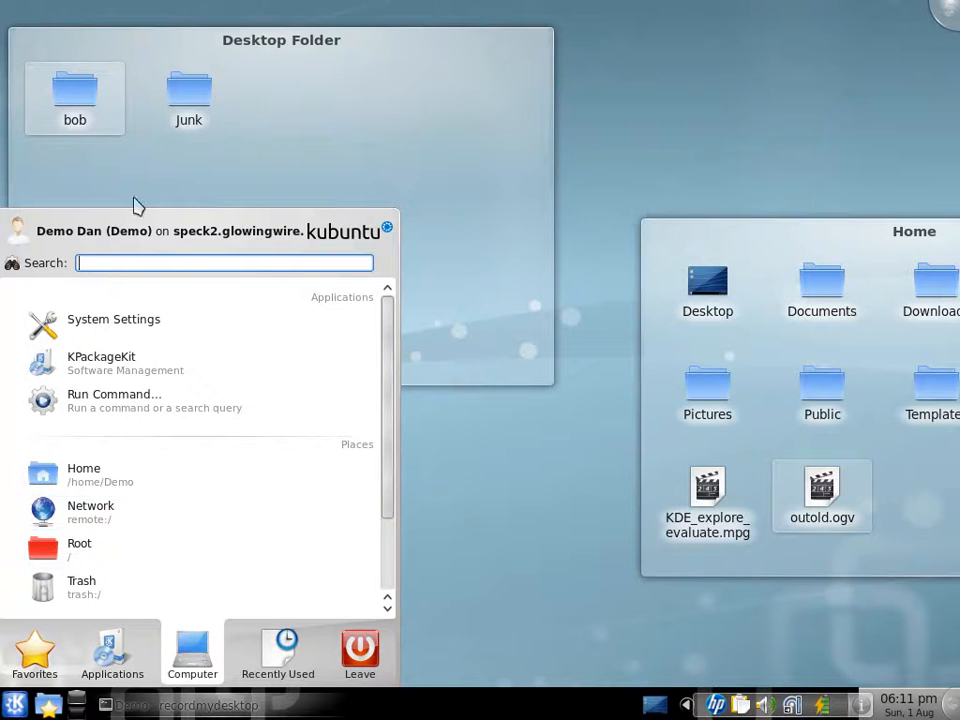
Step: Search the Kickoff launcher for "konsole" and for "term", and close the launcher
text(onsole)
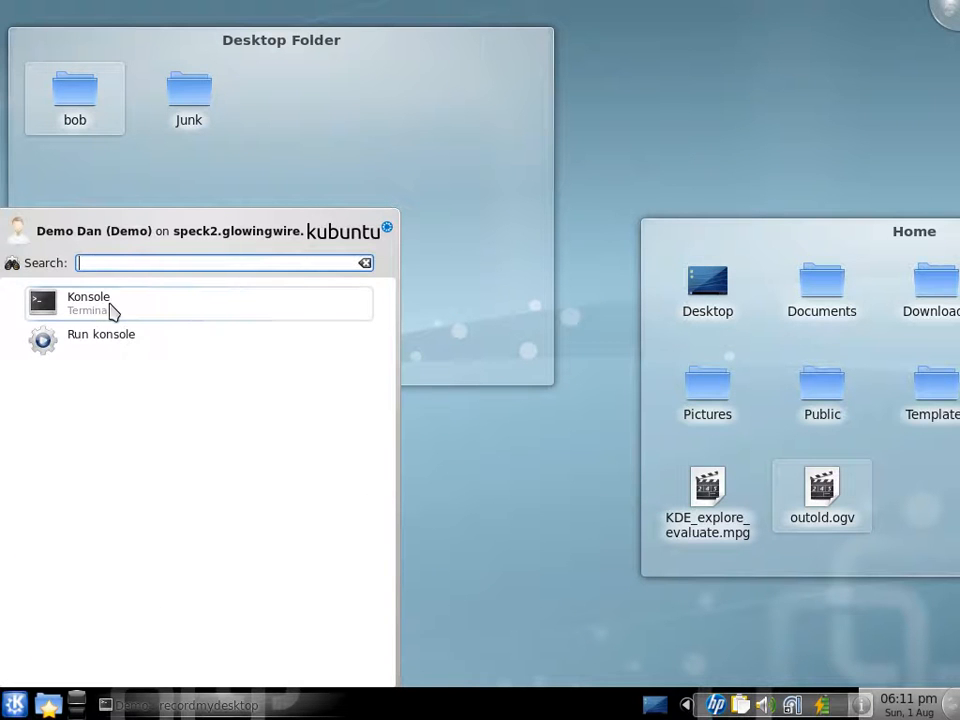
text(term)
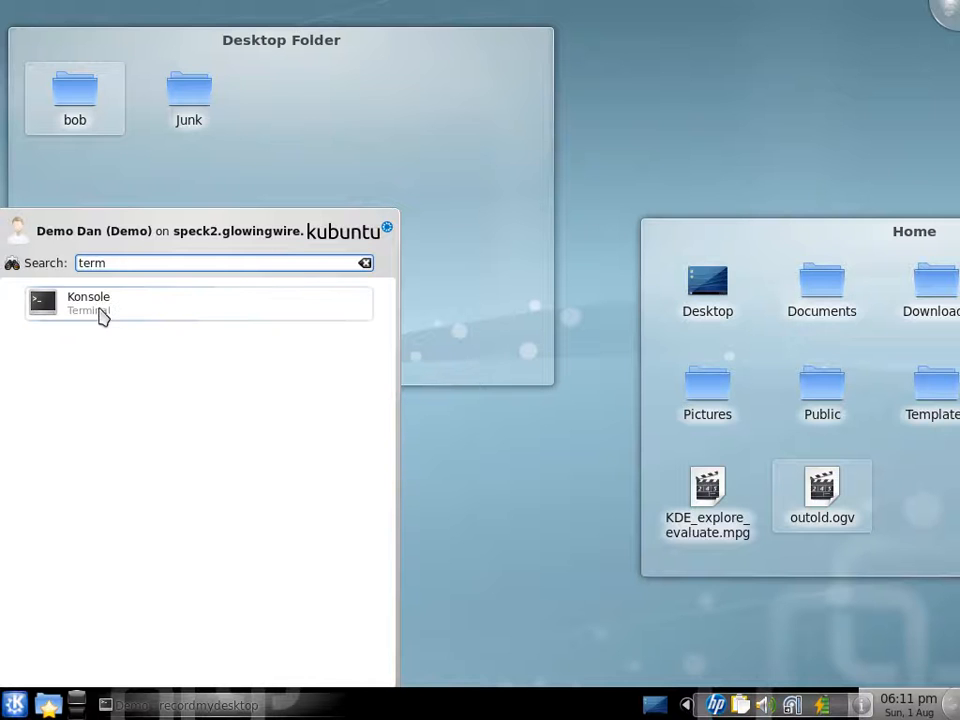
click(15, 703)
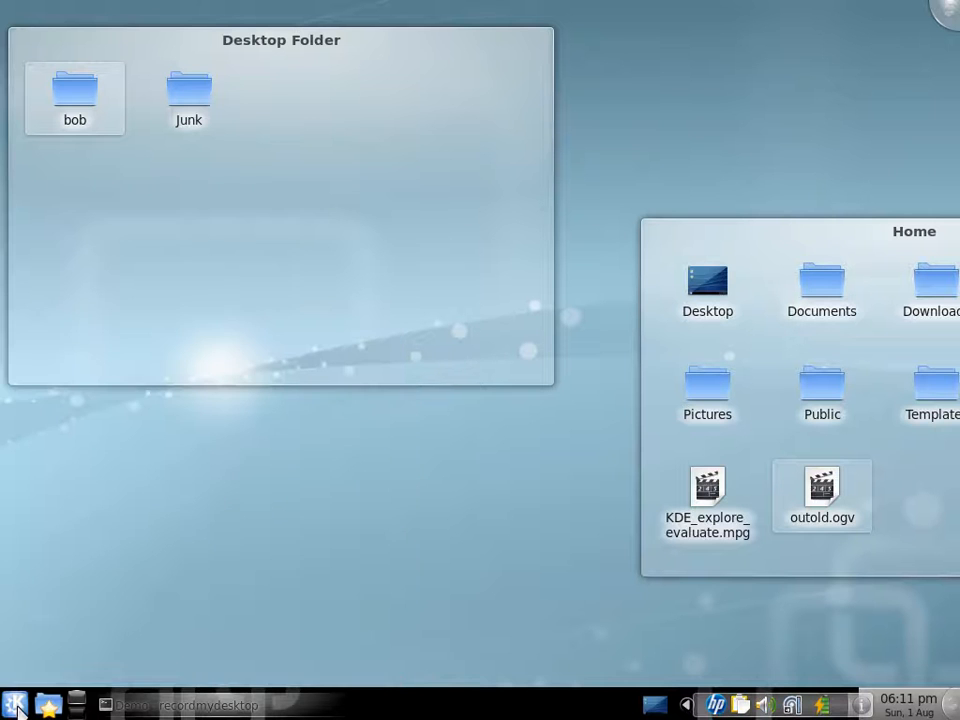
Step: Switch the launcher back to the classic menu style, and launch Konsole from the System category
right_click(15, 703)
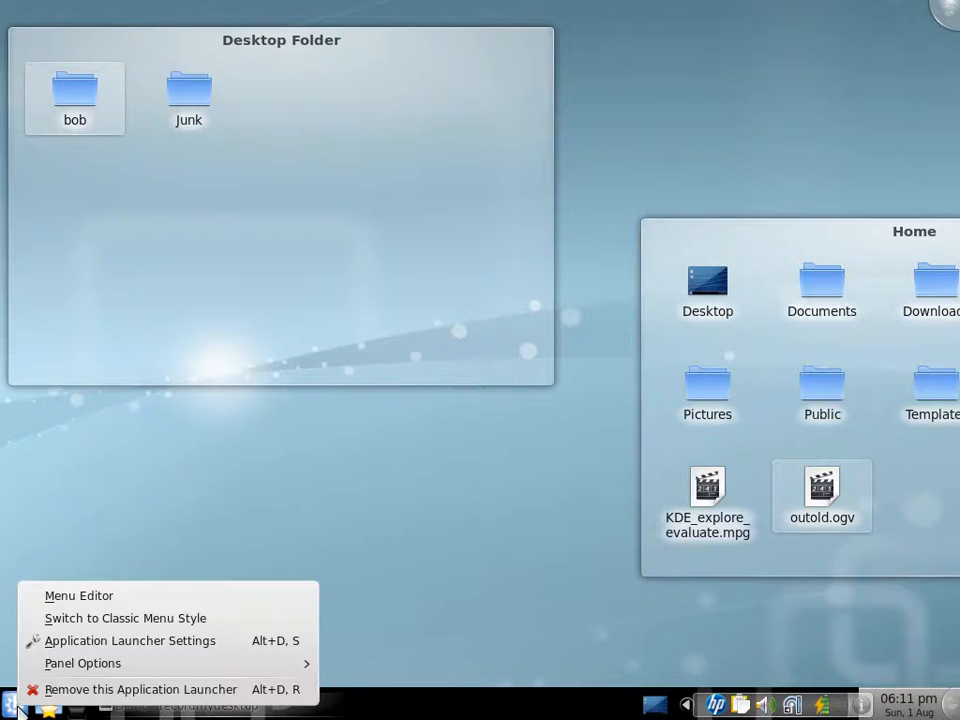
click(182, 619)
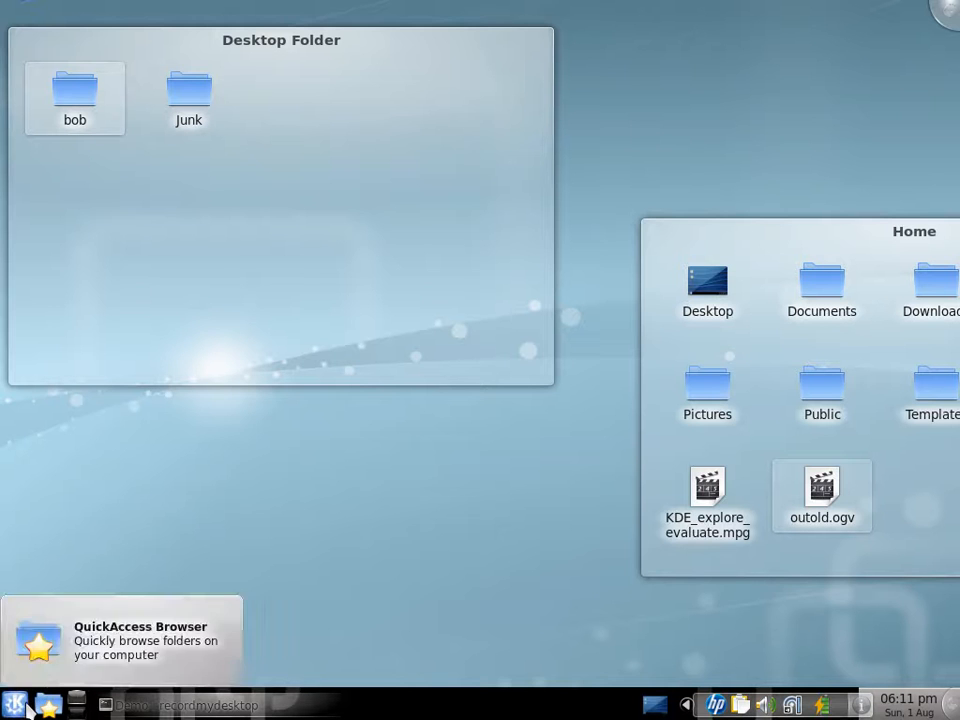
click(15, 705)
mouse_move(95, 554)
mouse_move(137, 519)
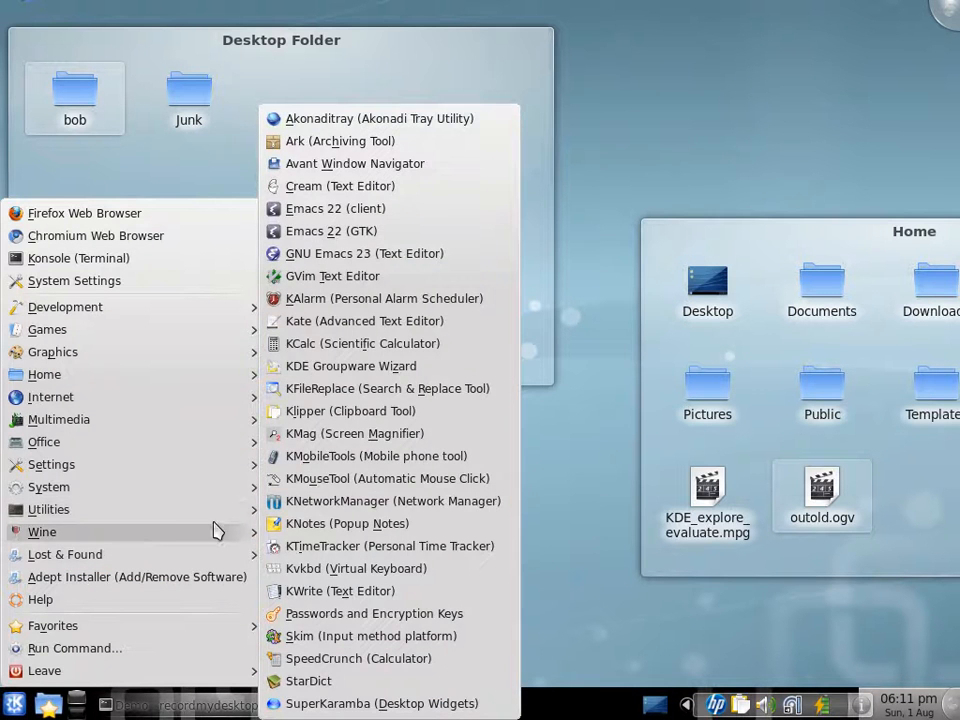
mouse_move(129, 490)
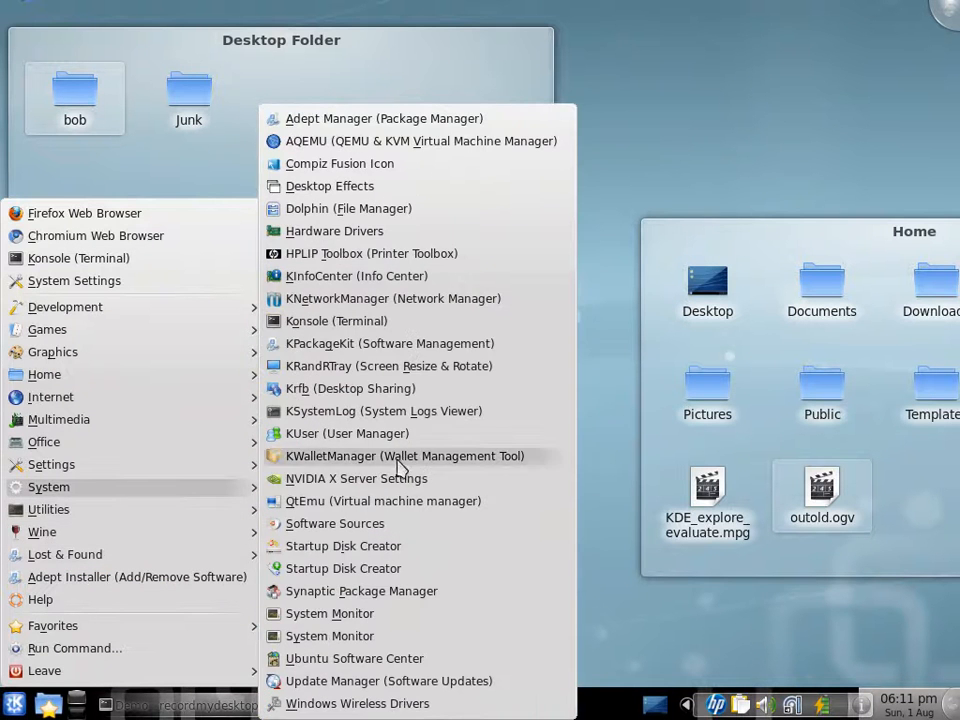
click(372, 331)
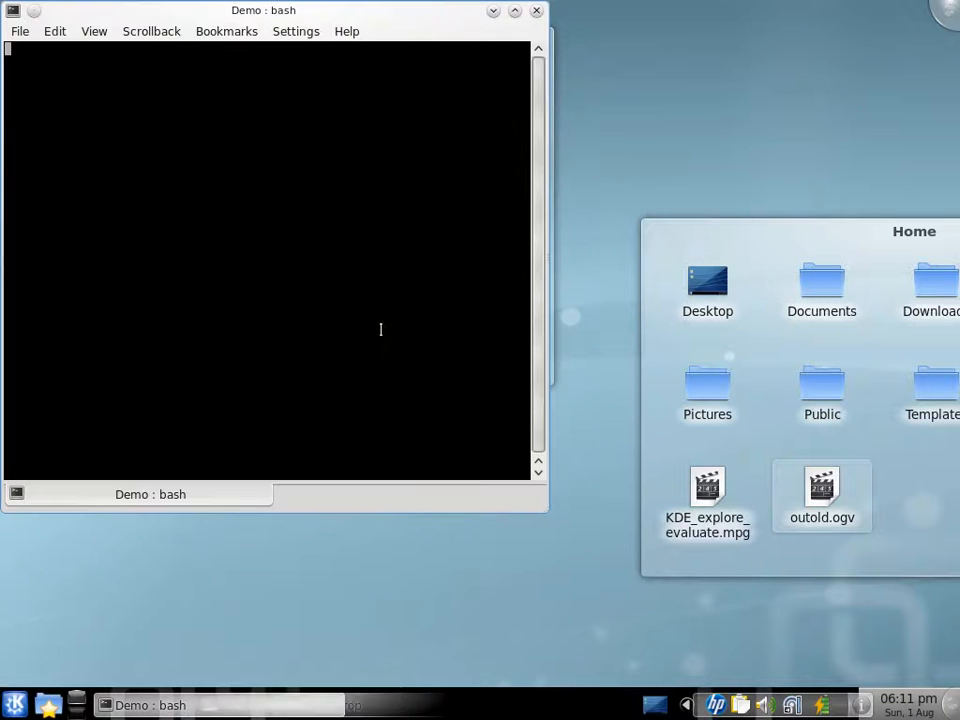
Step: List the current folder's contents with ls and print the working directory with pwd in the terminal
text(ls)
key(Return)
text(p)
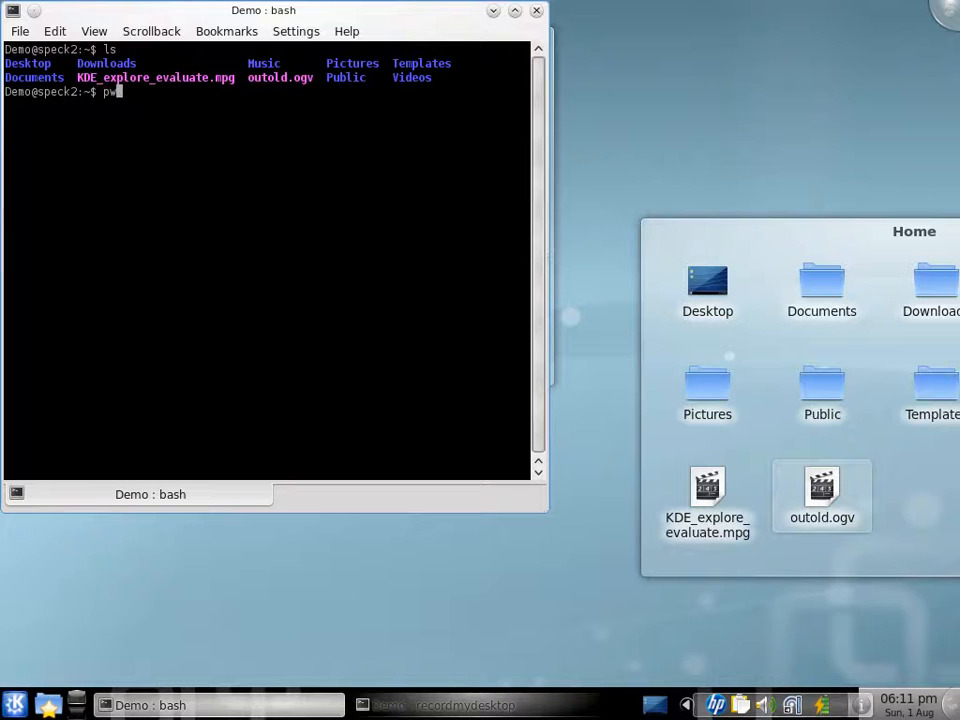
text(wd)
key(Return)
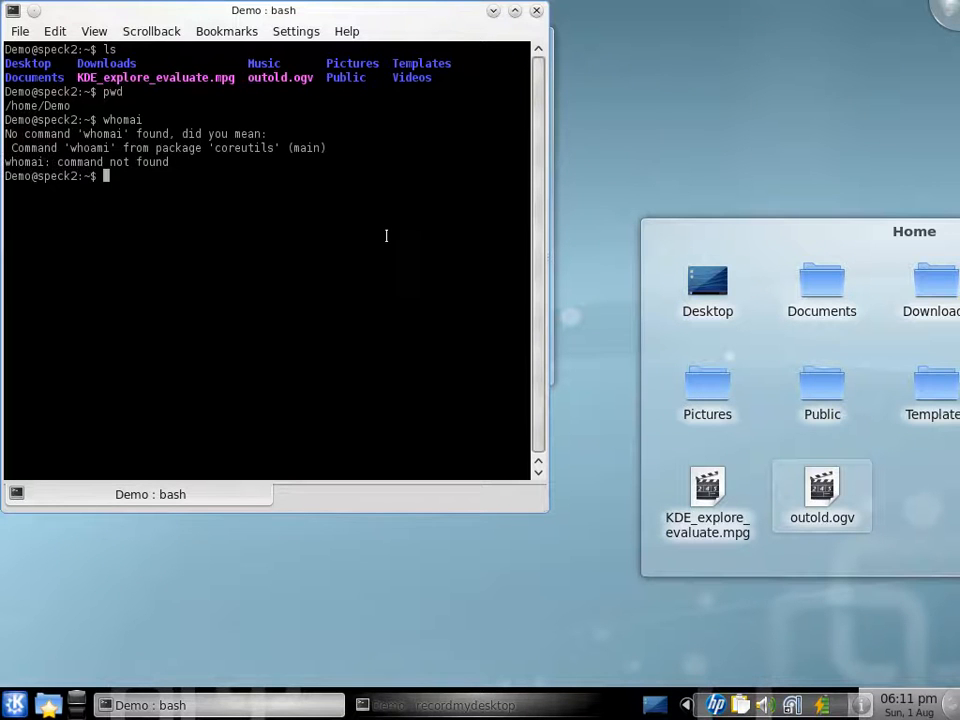
Step: Run whoami in the terminal, and move the terminal window towards the centre of the desktop
text(mi)
key(Return)
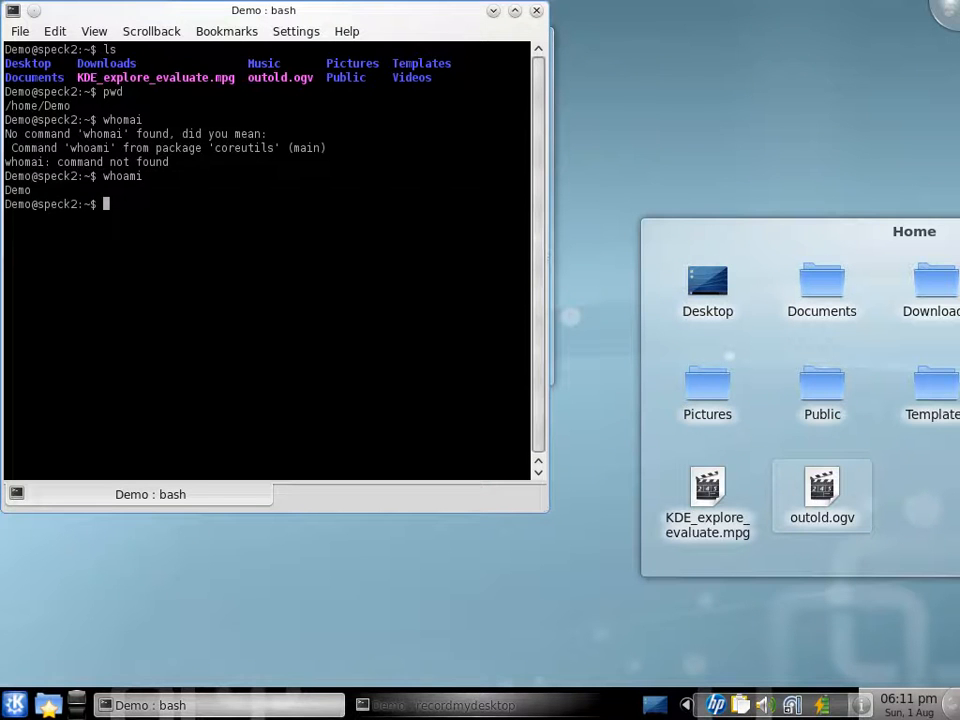
drag(437, 18, 594, 62)
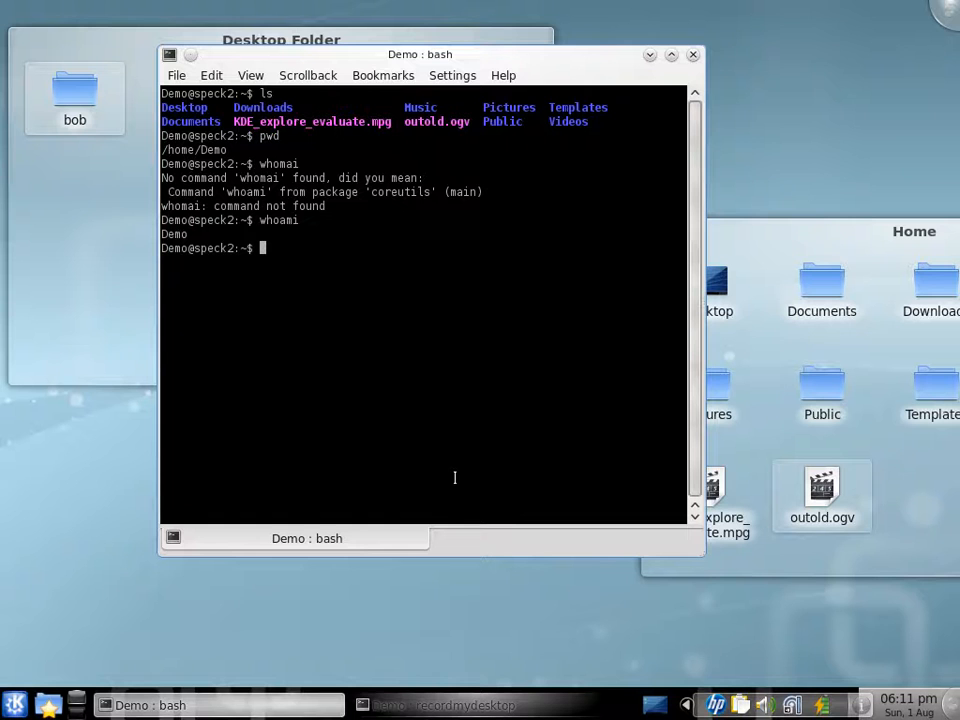
Step: Start knetworkmanager from the terminal by completing its name from "knet", and exit the shell
key(Tab)
key(Tab)
key(Tab)
key(Tab)
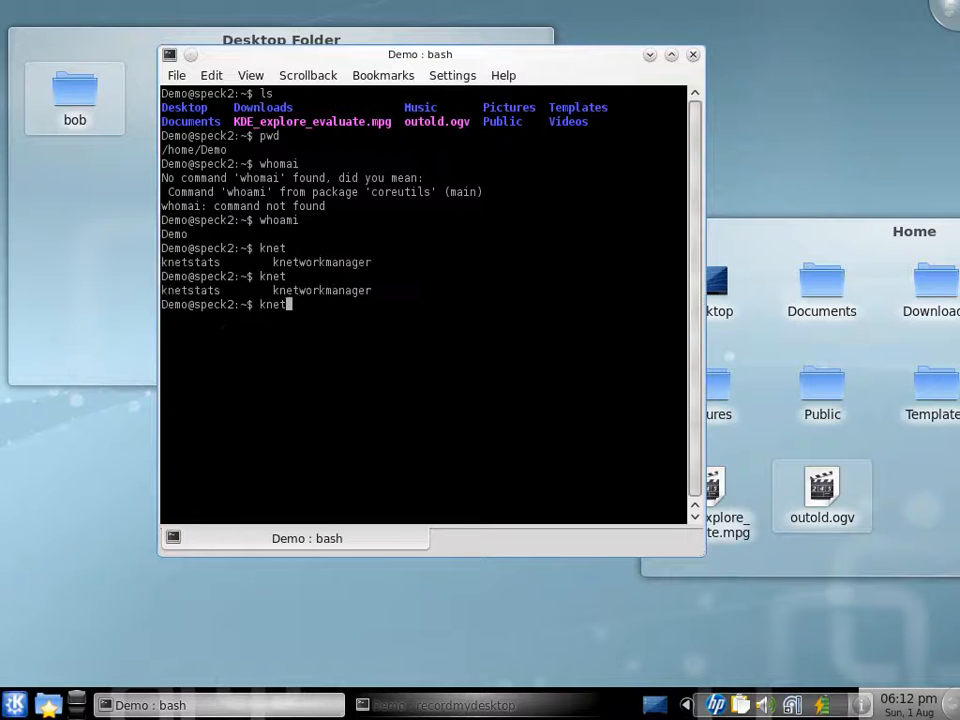
text(w)
key(Tab)
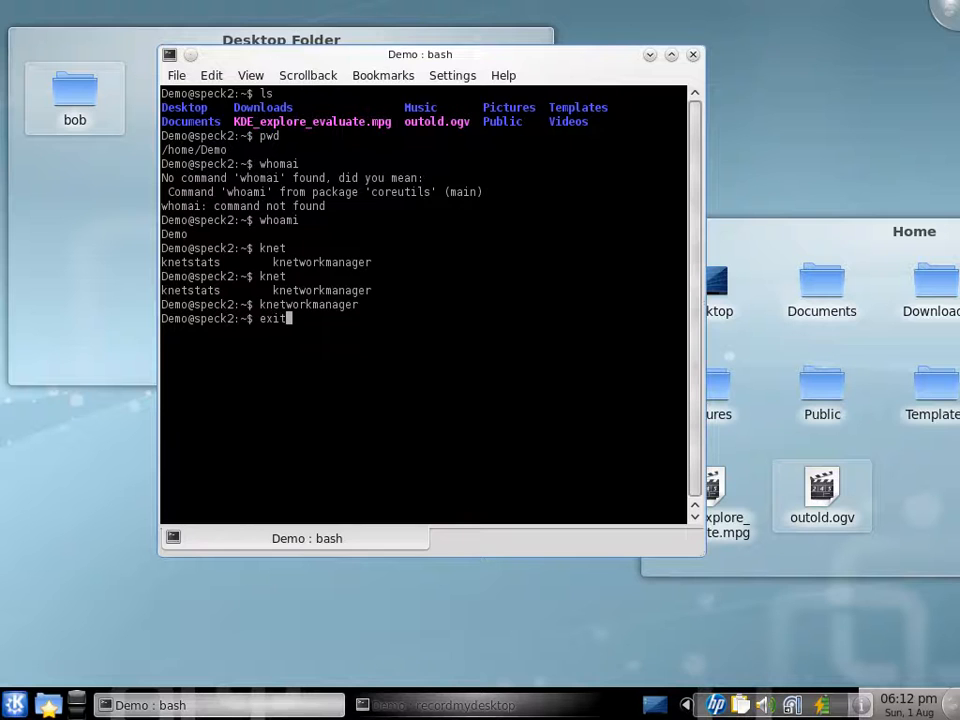
text(exit)
key(Return)
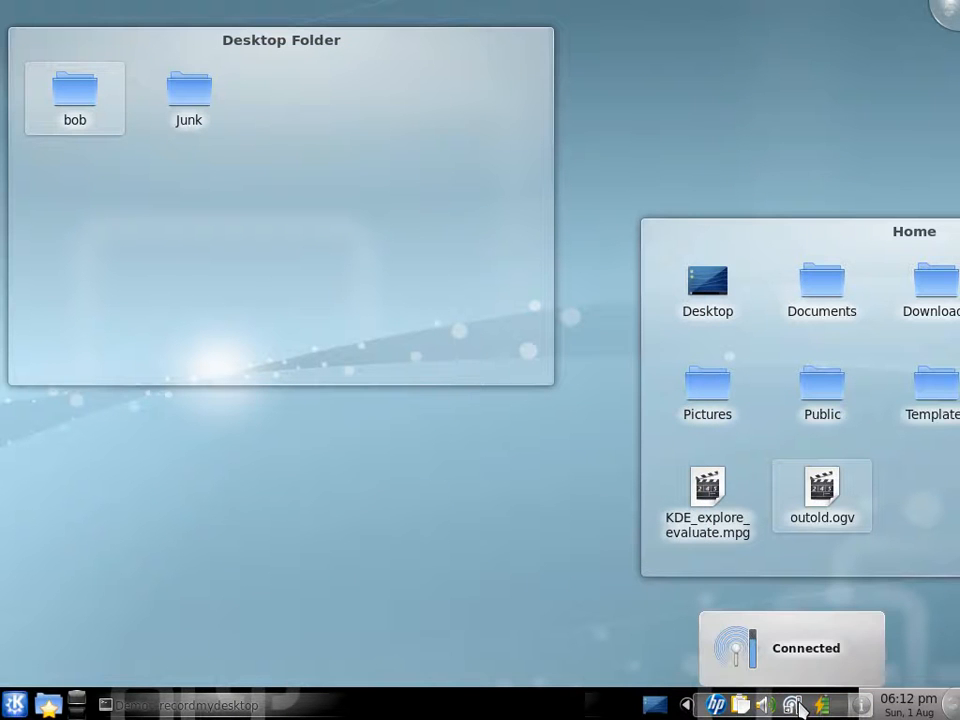
Step: Reactivate the WAP_01 wireless connection from the network manager
click(795, 706)
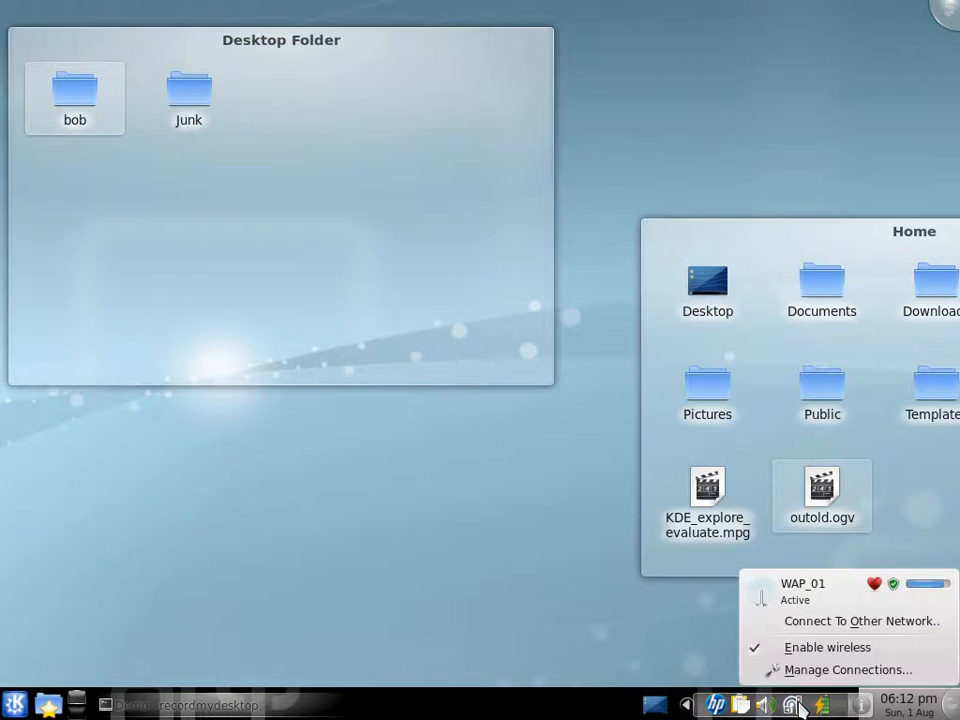
click(820, 602)
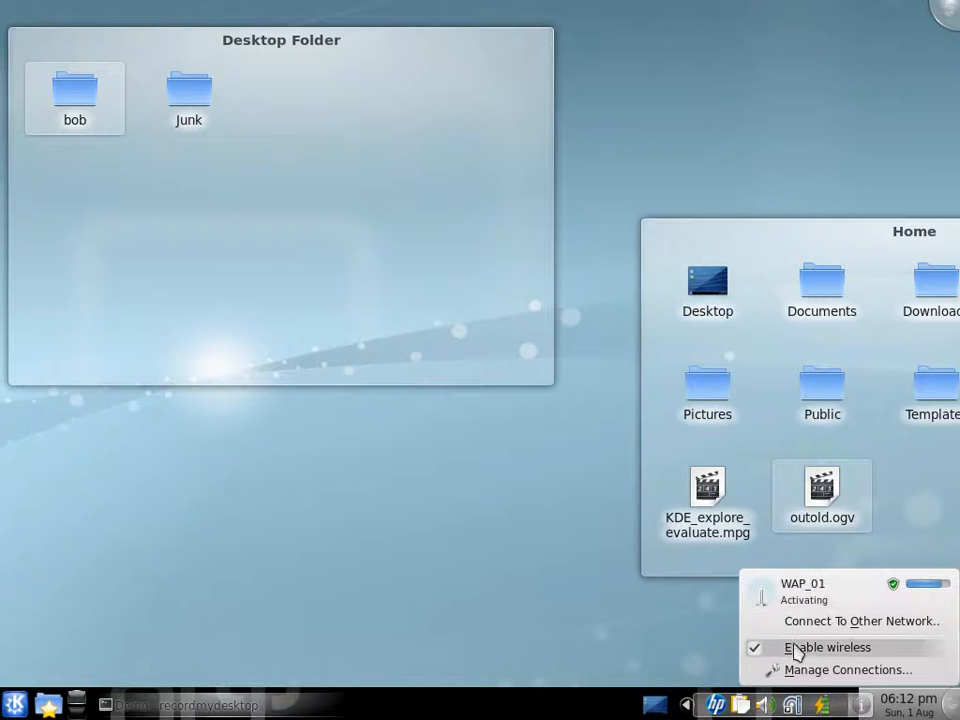
Step: View the Wireless 802.11 properties of the WAP_01 connection and close its details window
click(797, 592)
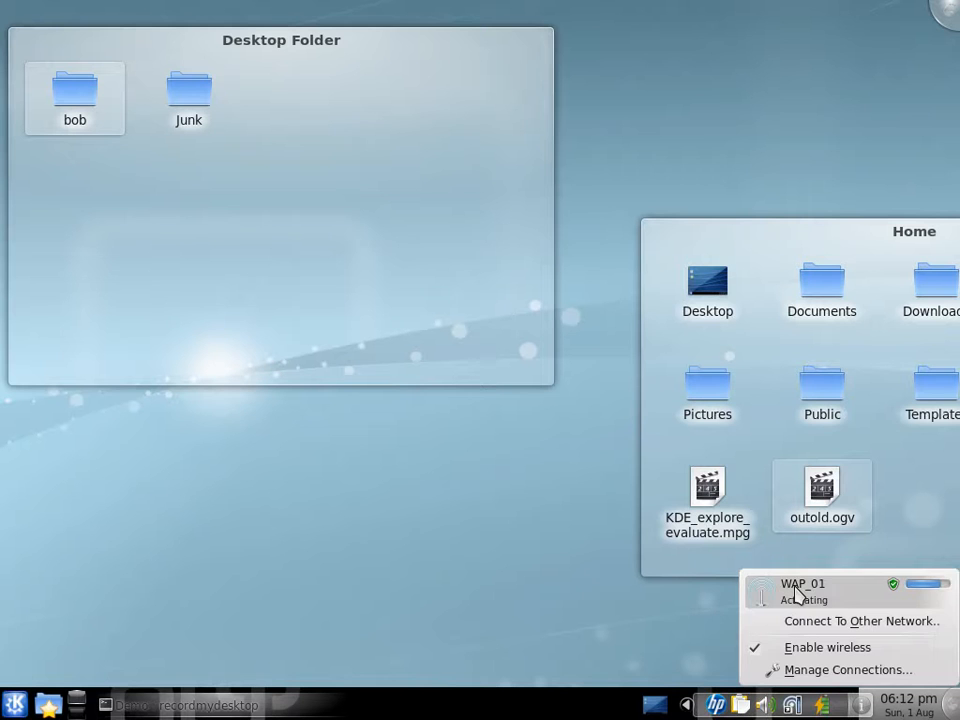
right_click(797, 592)
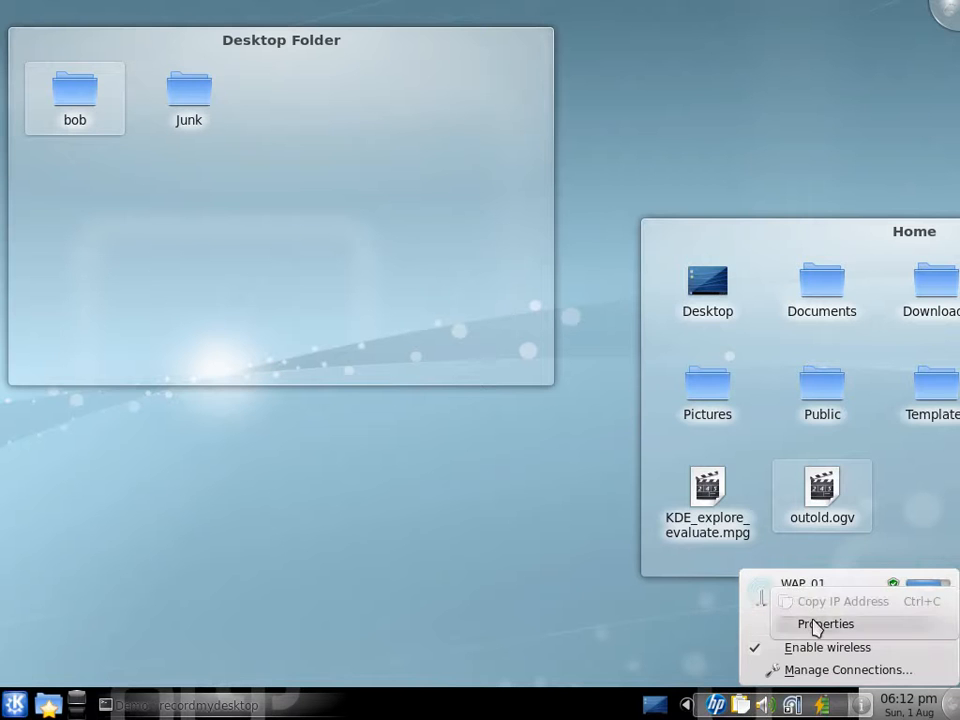
click(816, 625)
click(812, 437)
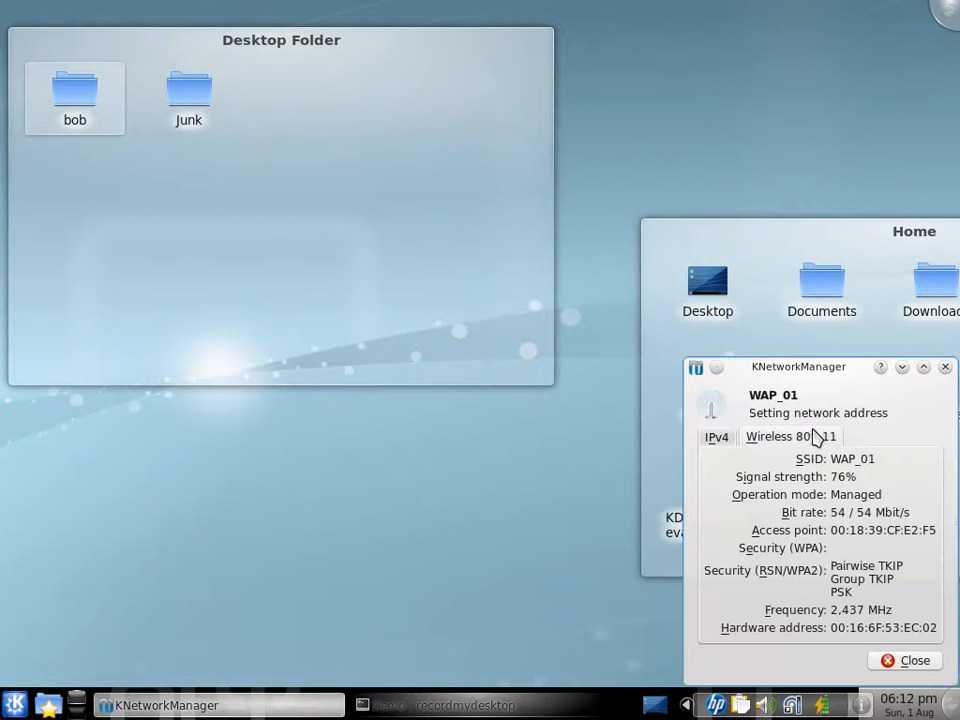
click(945, 368)
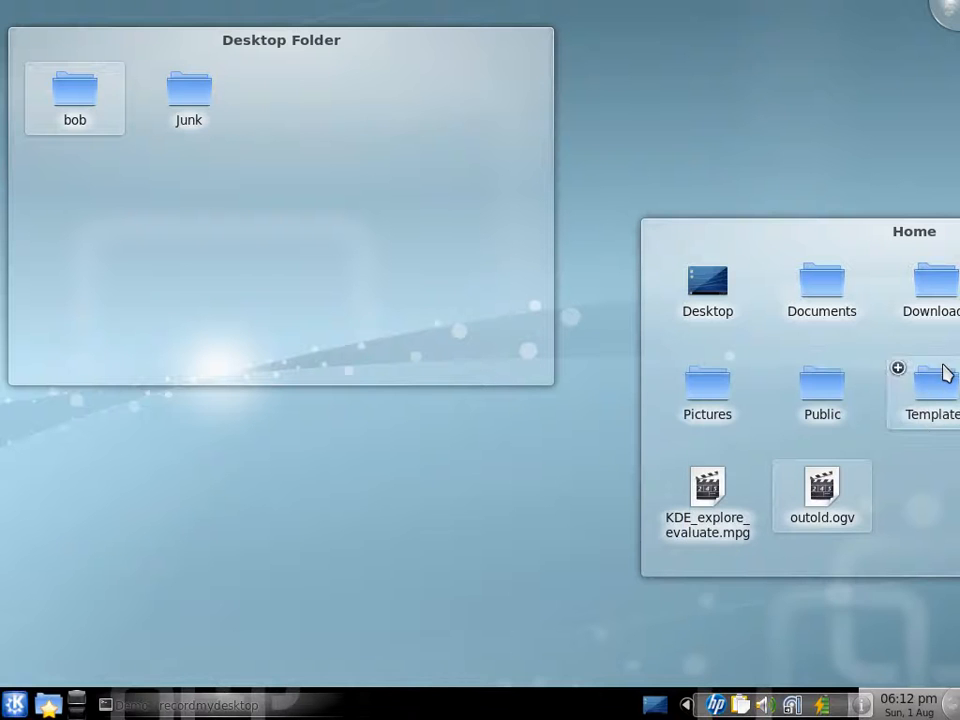
Step: Delete the WAP_01 wireless connection from the managed network connections and accept the change
click(792, 705)
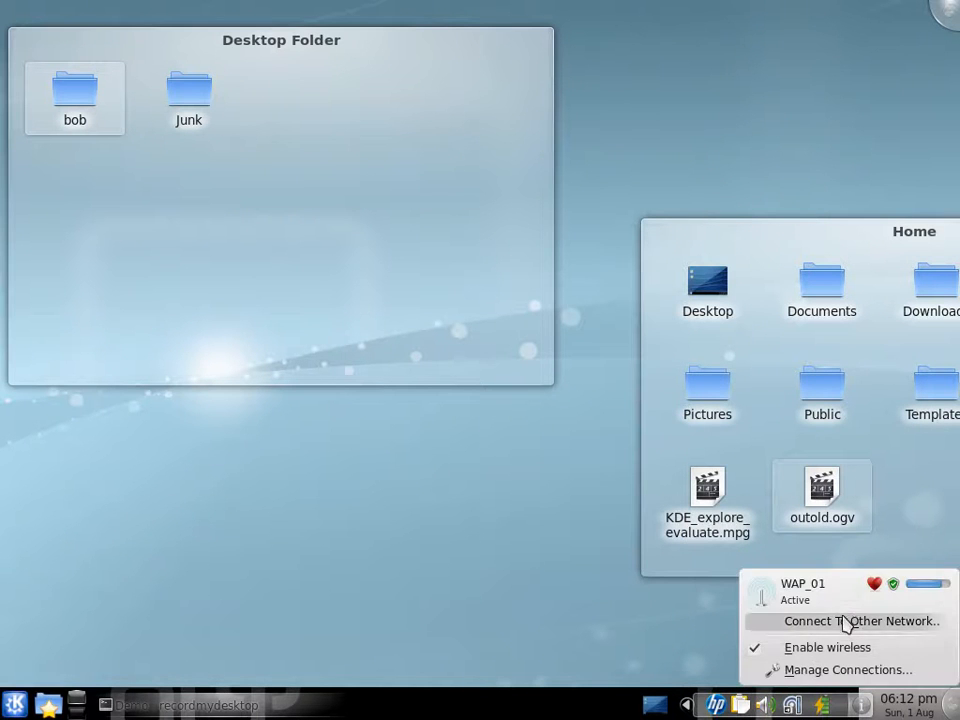
click(818, 671)
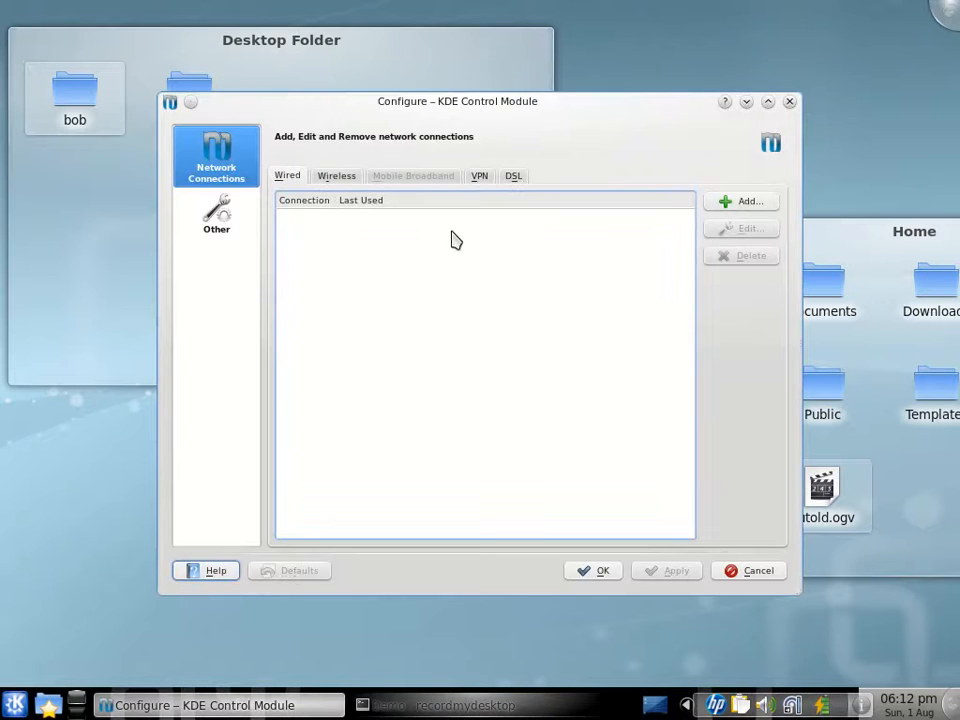
click(348, 178)
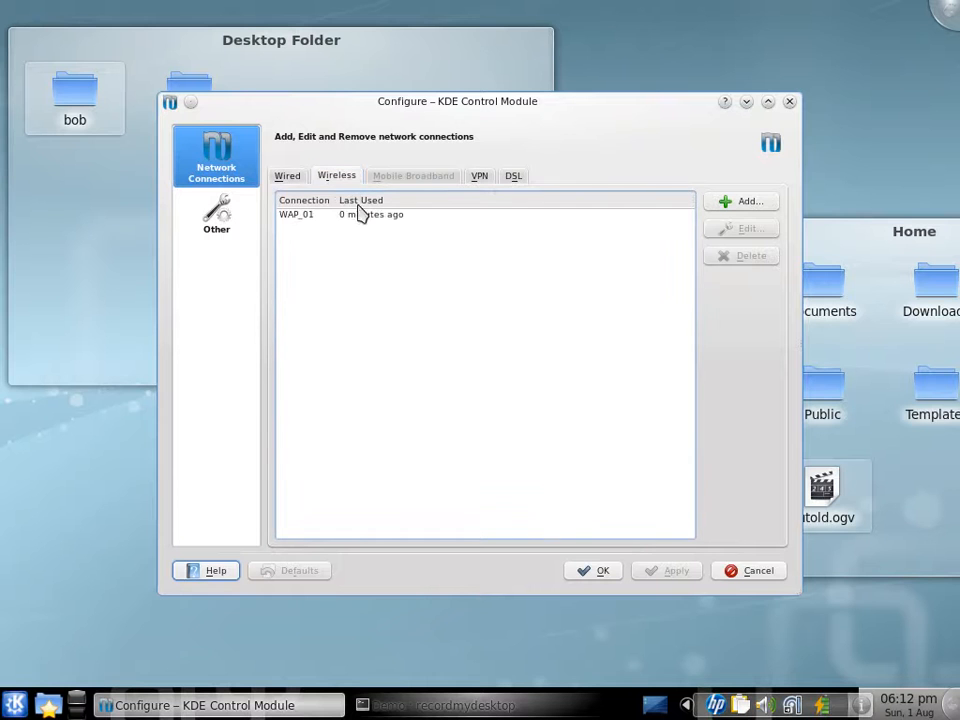
click(350, 216)
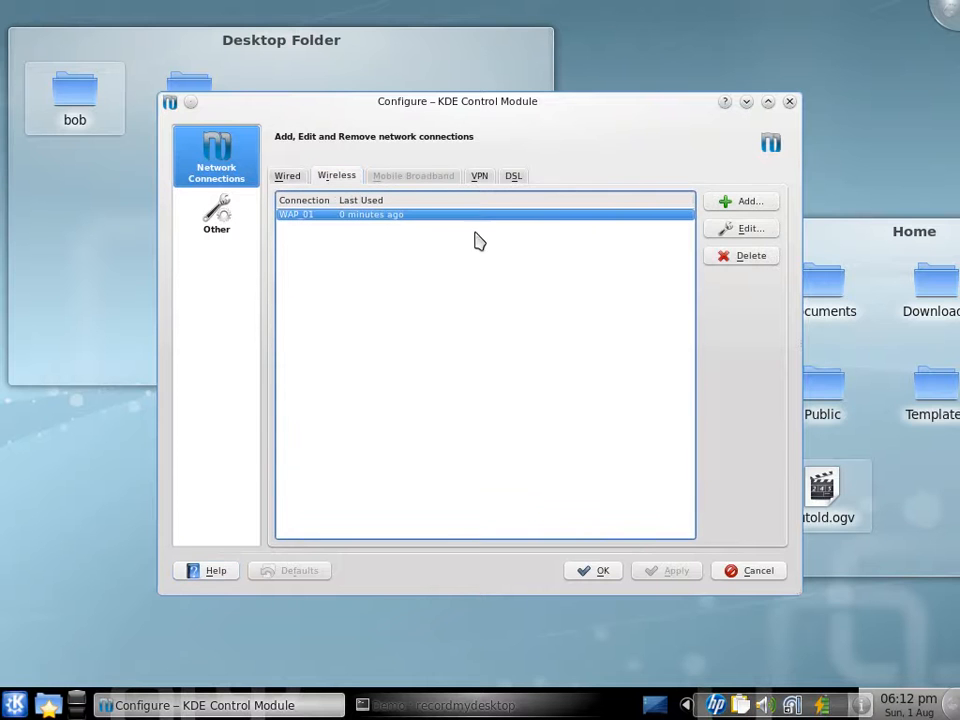
click(757, 258)
click(514, 396)
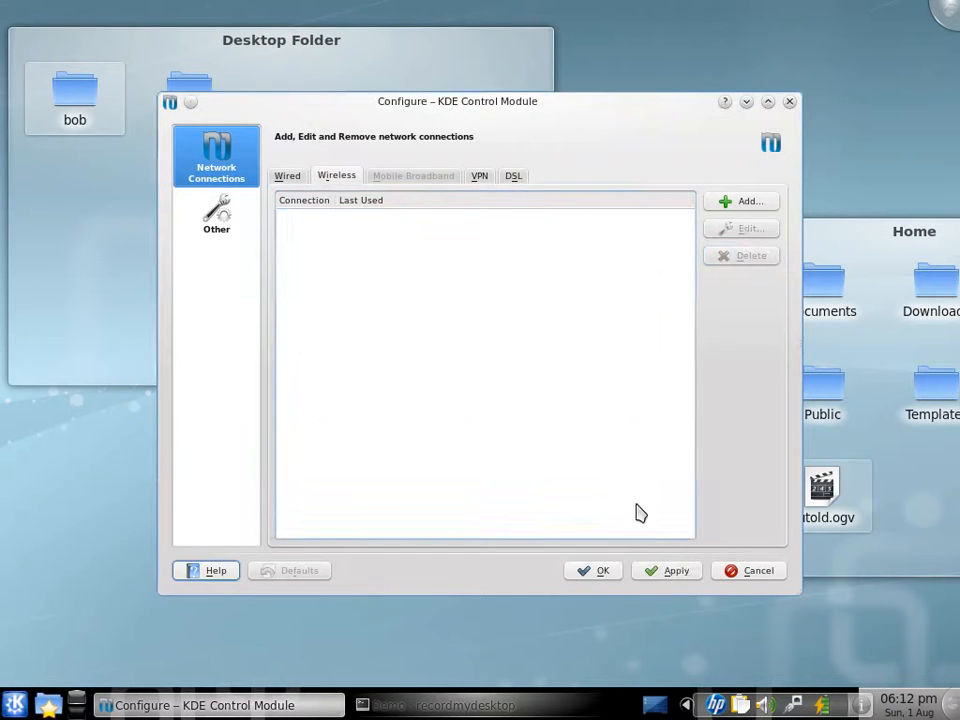
click(610, 571)
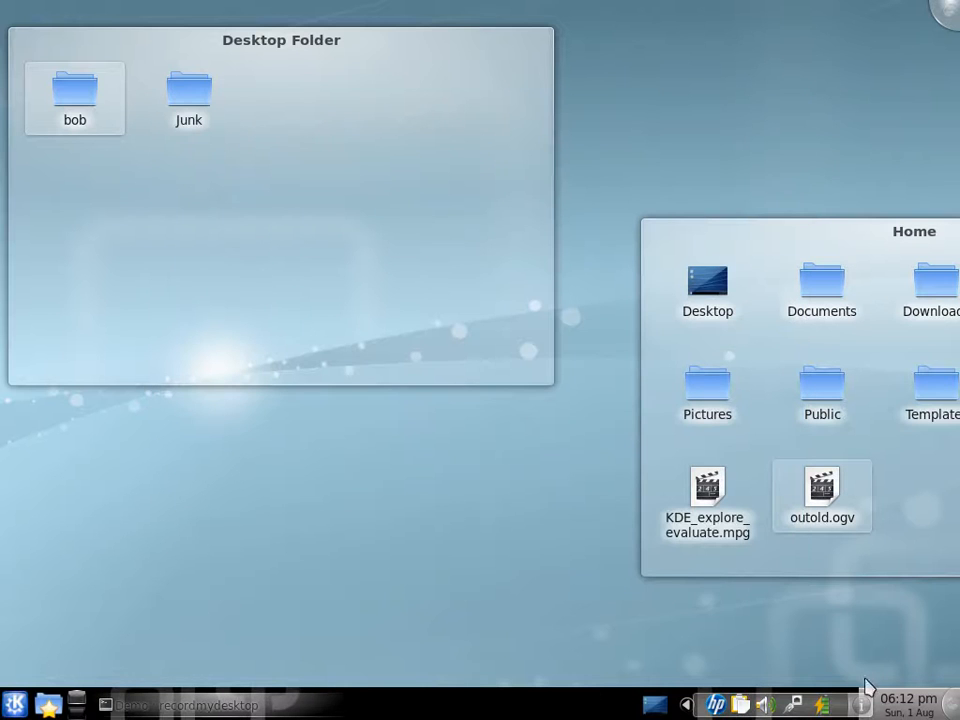
Step: Start creating a new wireless connection to the WAP_01 network from the list of available networks
click(797, 708)
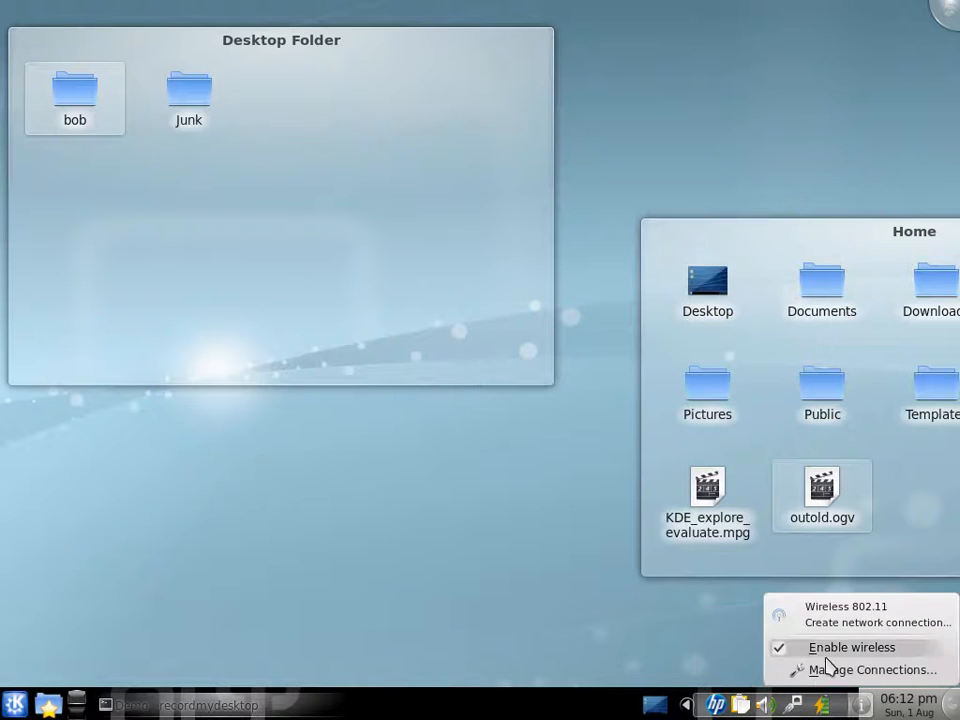
click(847, 625)
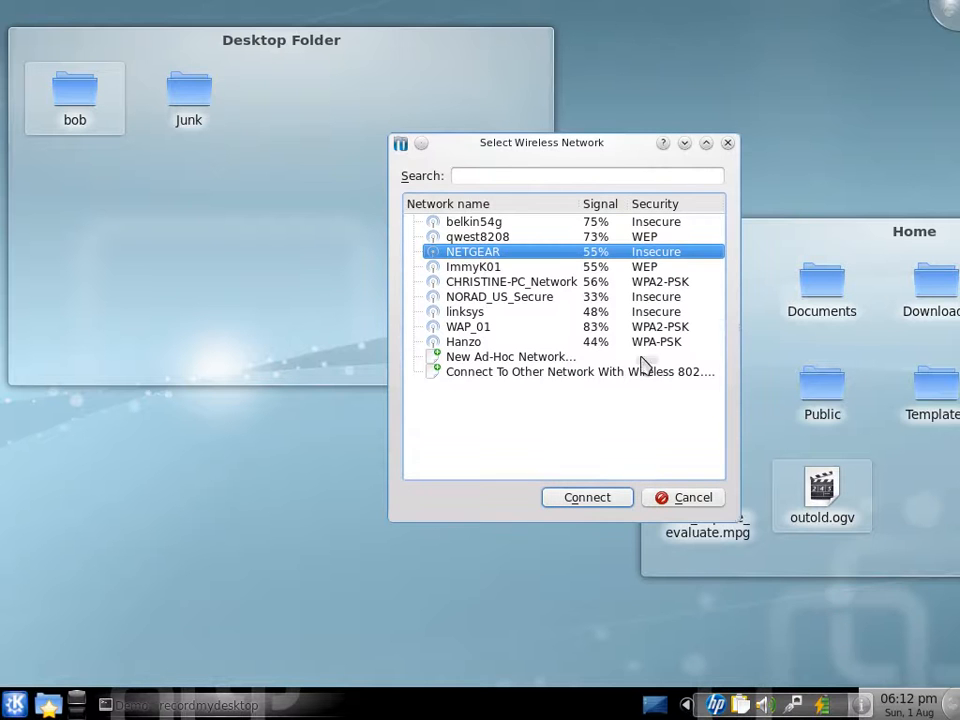
click(497, 331)
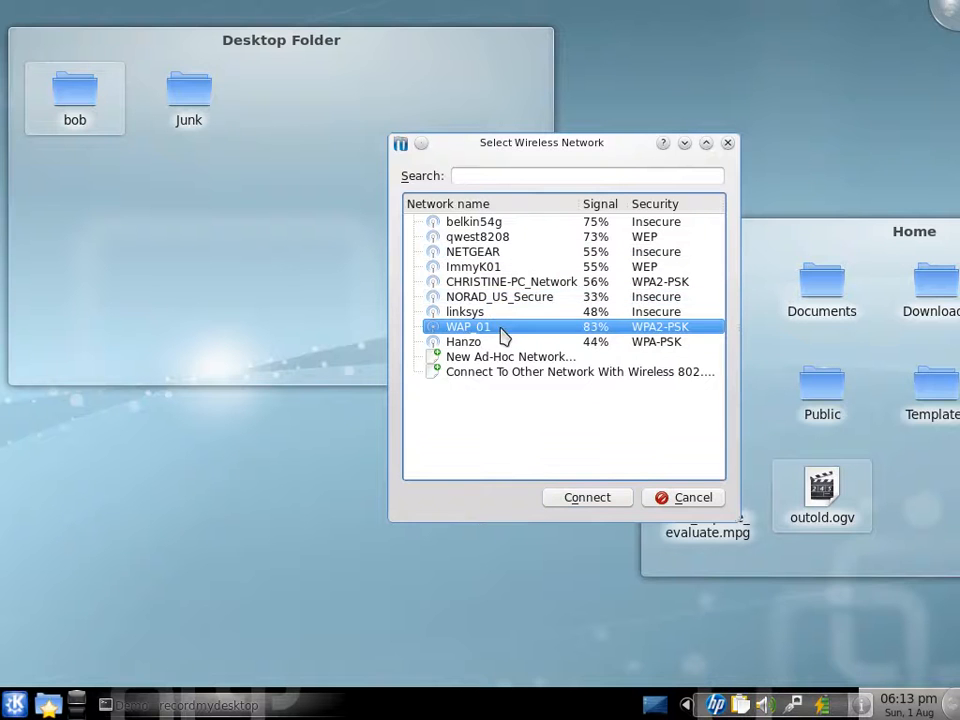
click(599, 500)
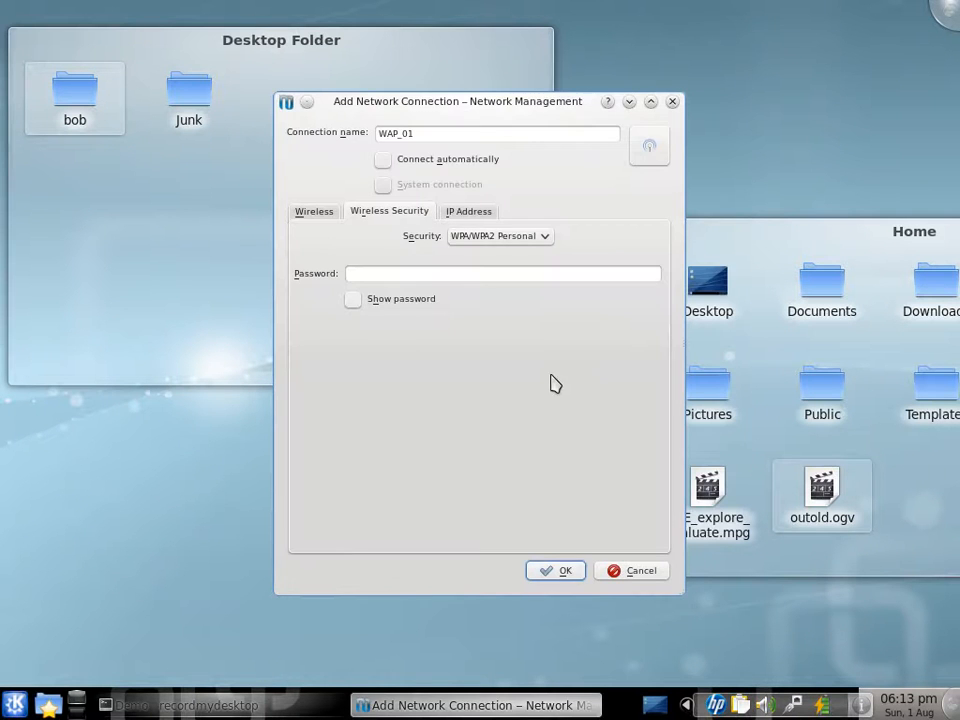
Step: Save the connection with its wireless password and automatic connecting enabled, and always allow Network Management to access the wallet
click(414, 275)
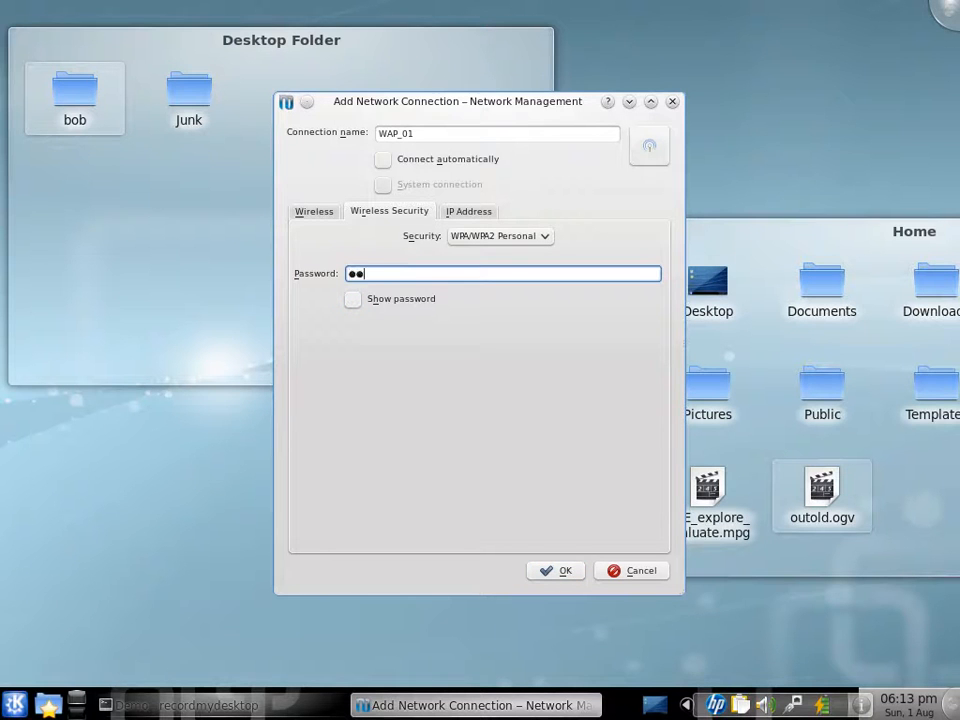
click(383, 161)
click(561, 570)
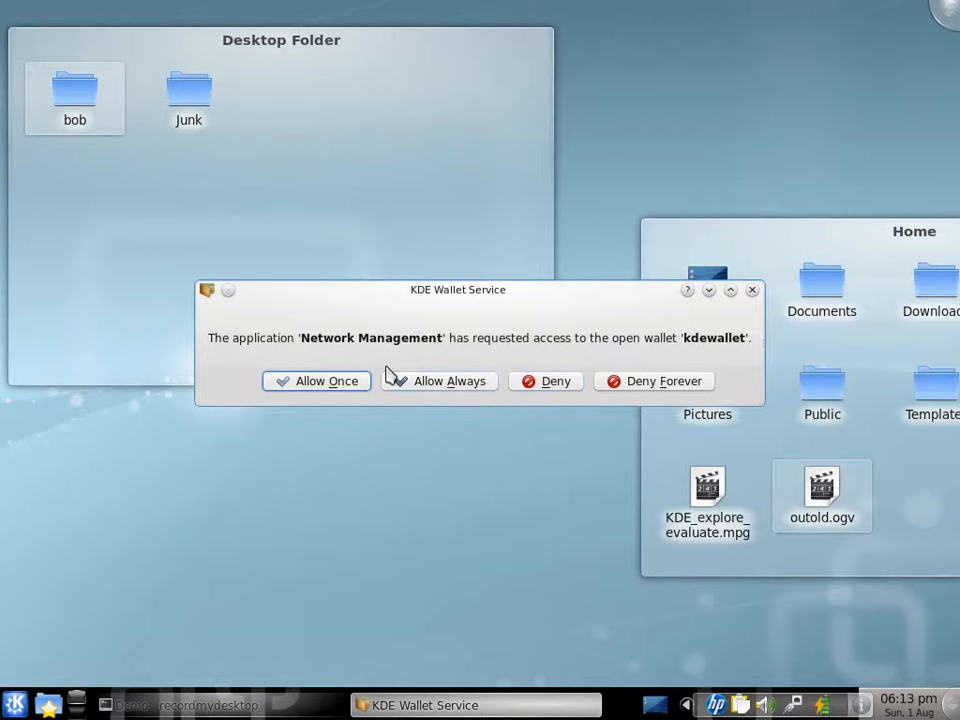
click(459, 385)
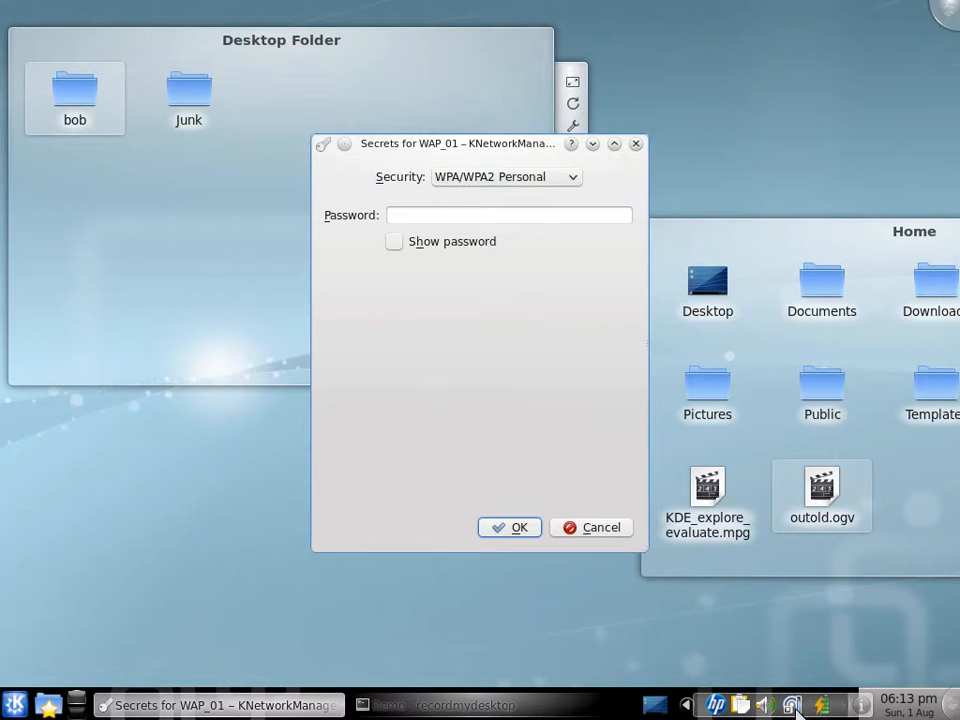
Step: Enter the wireless password in the WAP_01 secrets request and confirm it
mouse_move(796, 708)
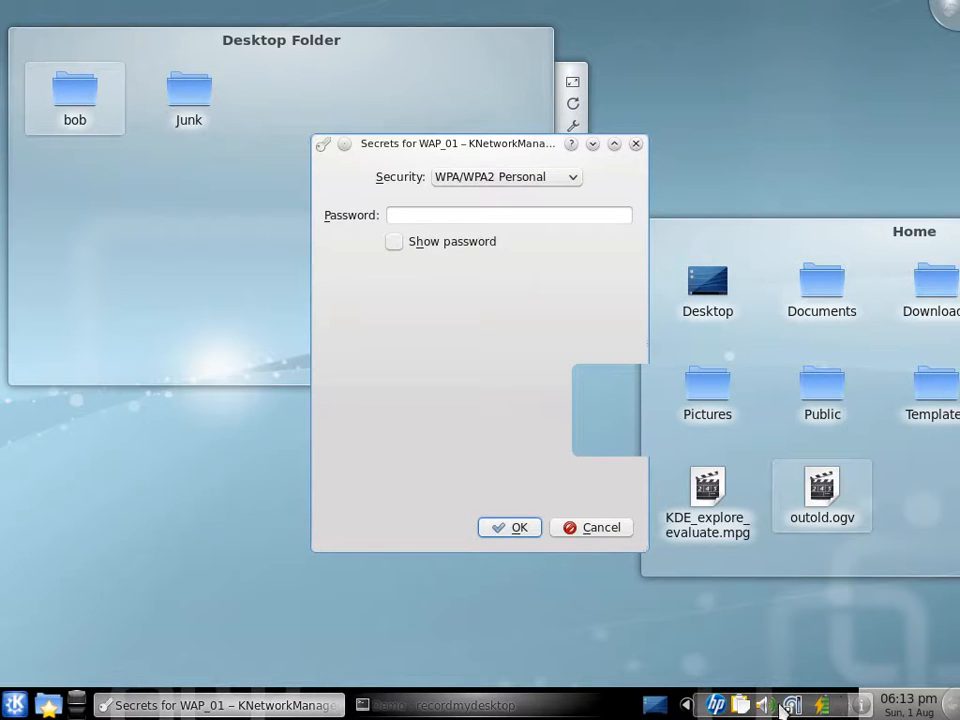
click(459, 215)
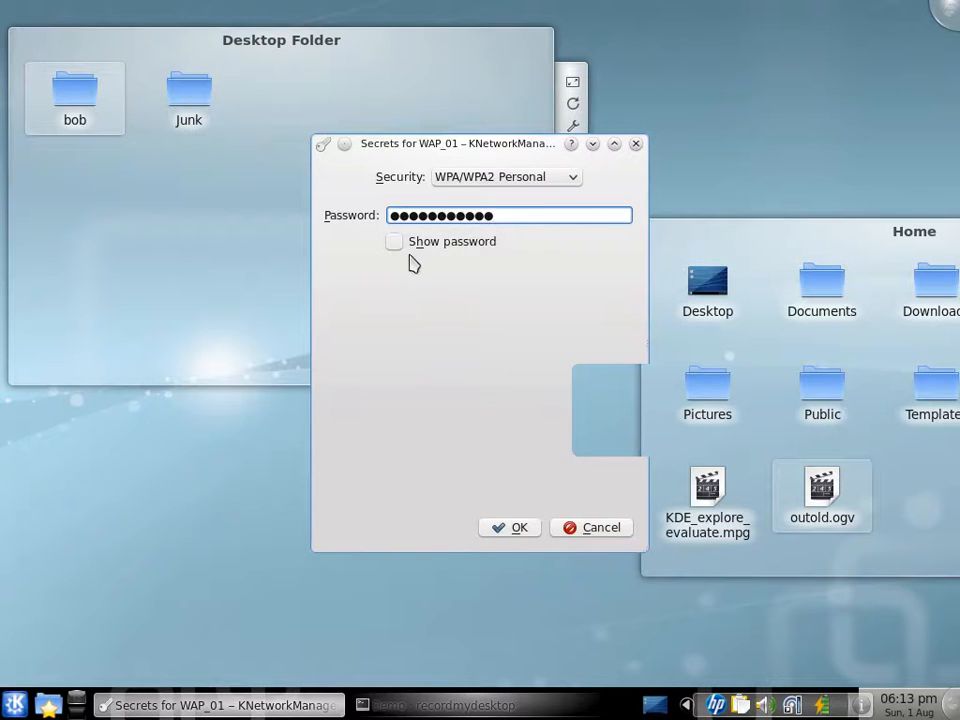
click(516, 531)
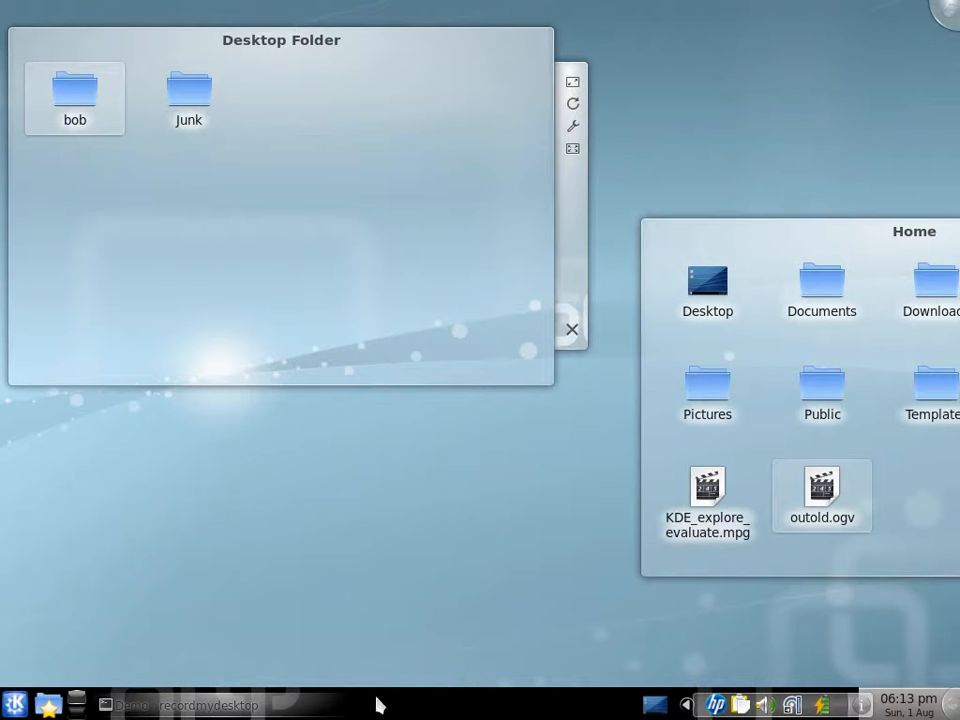
Step: Move the desktop panel to the left screen edge and widen it, leaving the panel settings when done
right_click(470, 712)
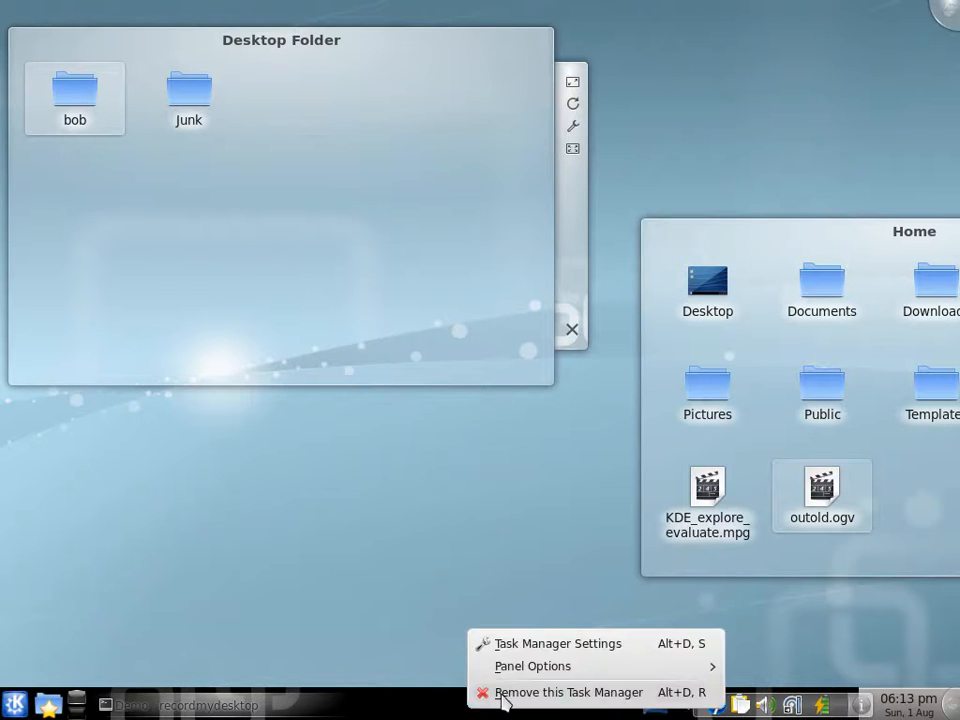
mouse_move(568, 670)
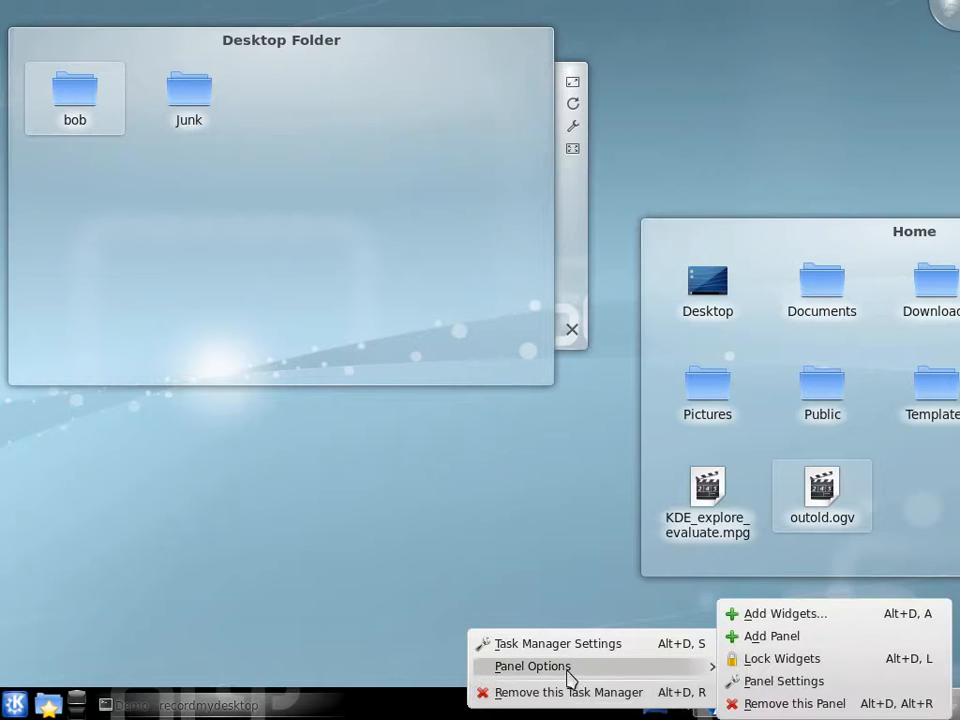
click(781, 681)
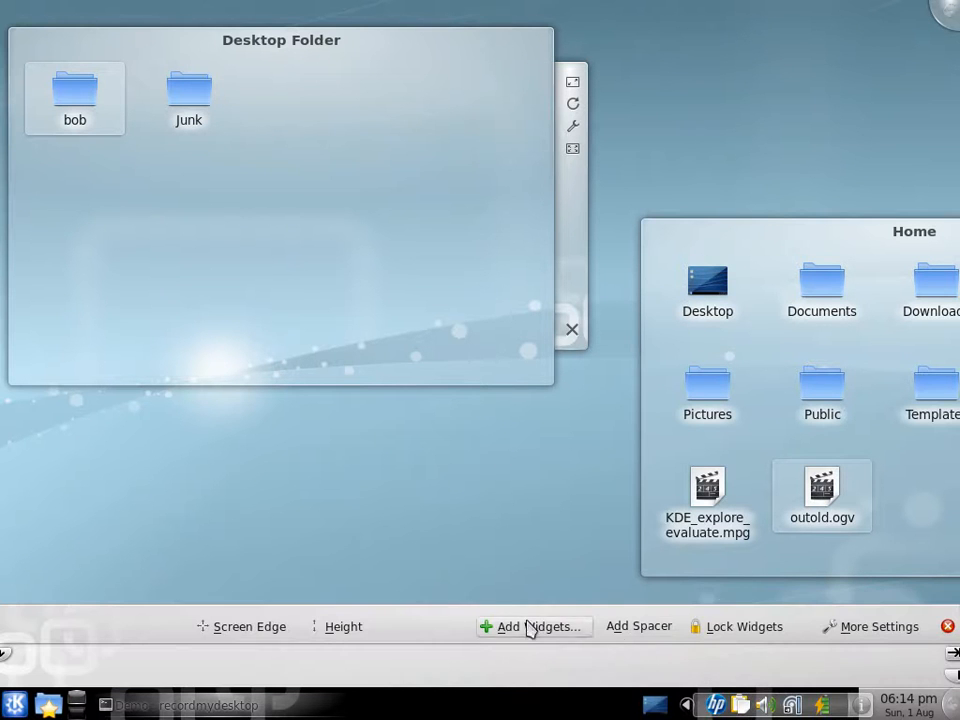
drag(279, 621, 77, 514)
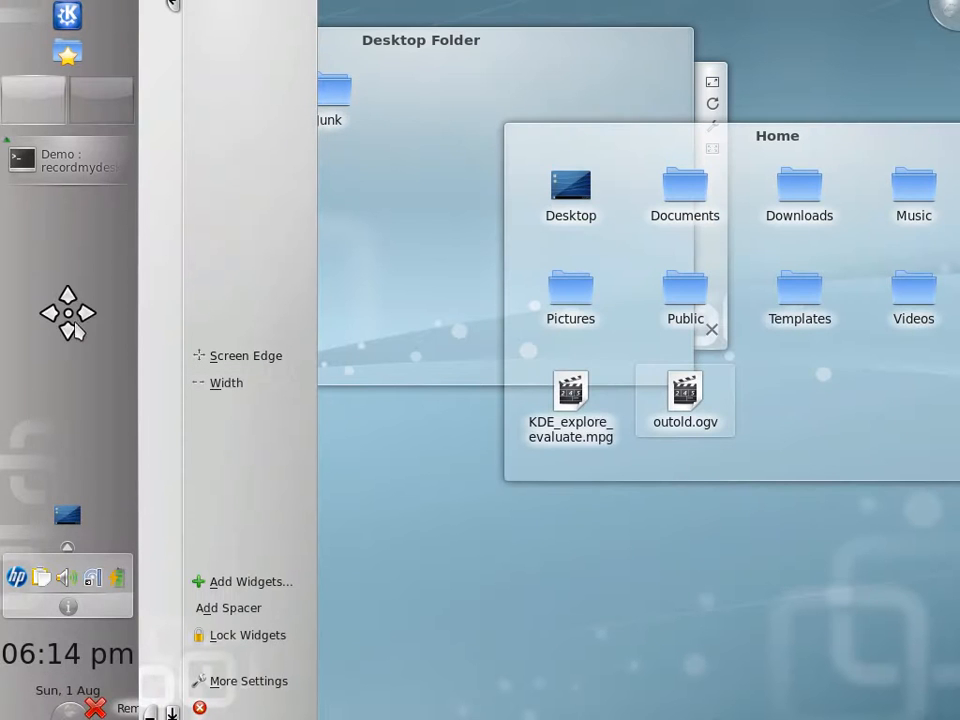
drag(197, 376, 229, 400)
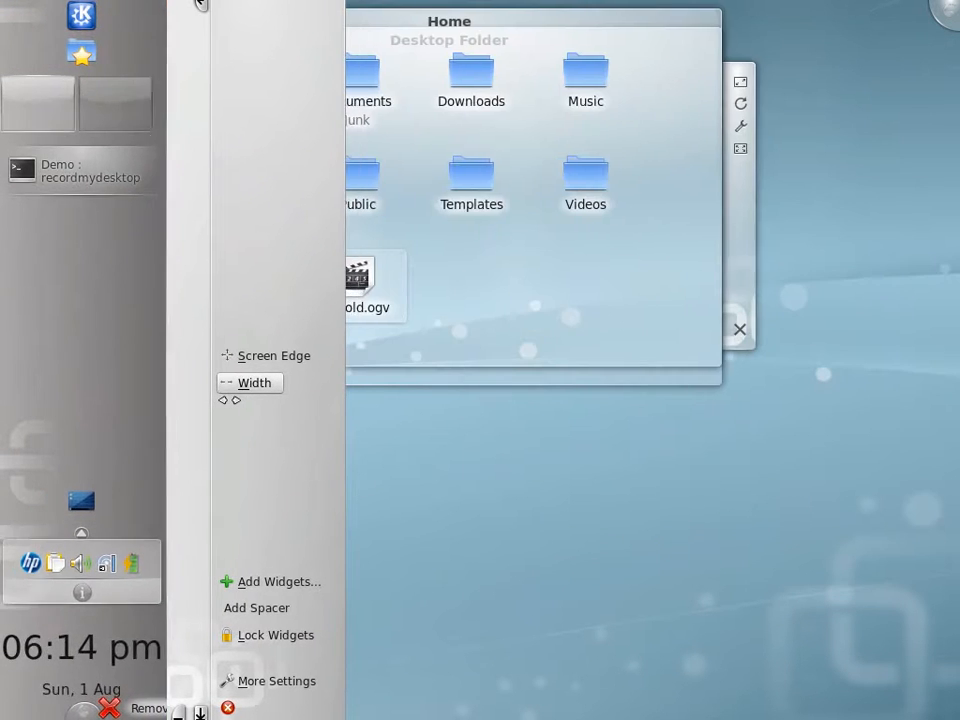
click(405, 604)
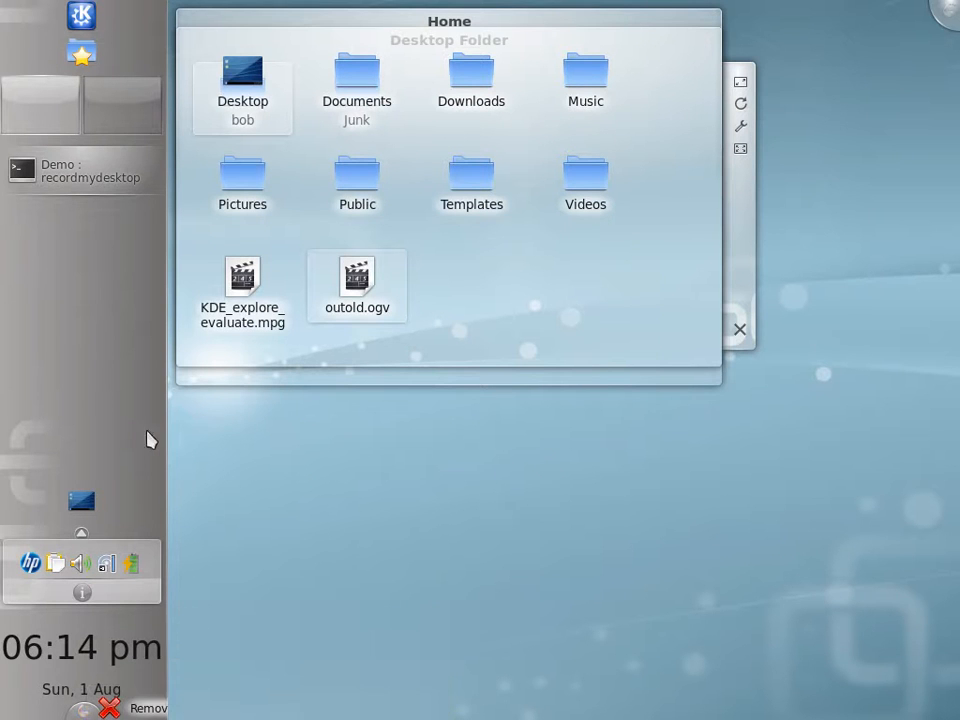
right_click(110, 401)
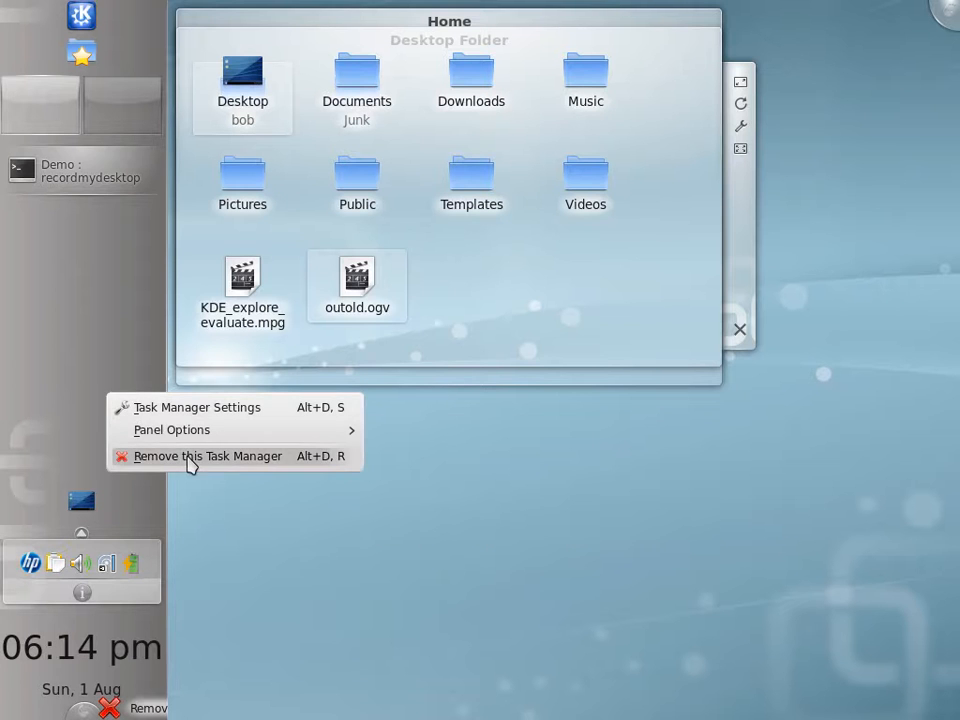
mouse_move(238, 437)
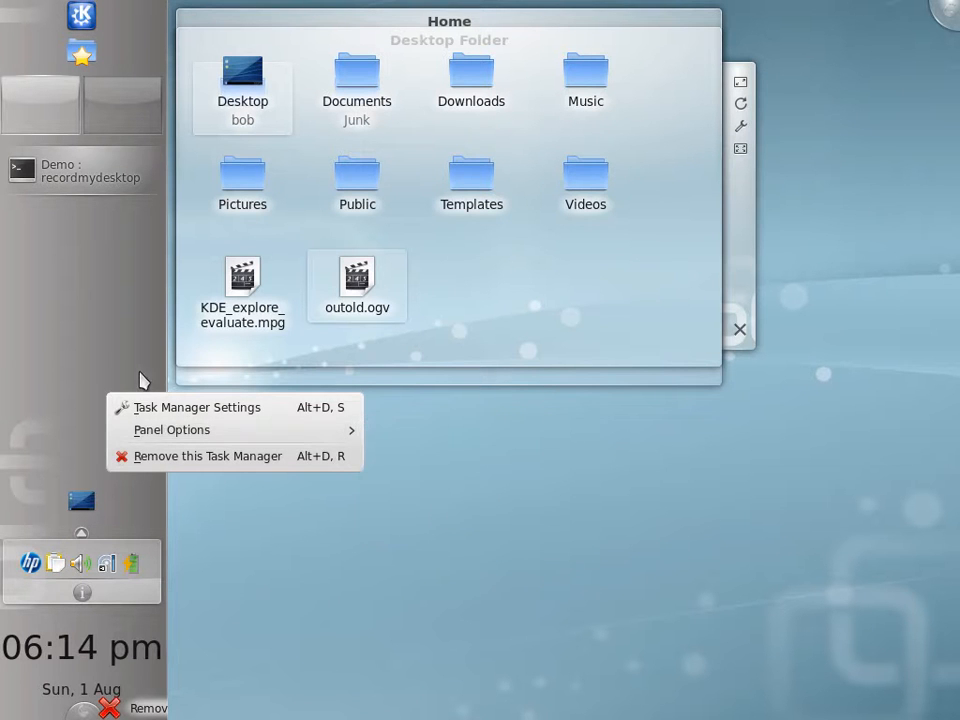
click(109, 340)
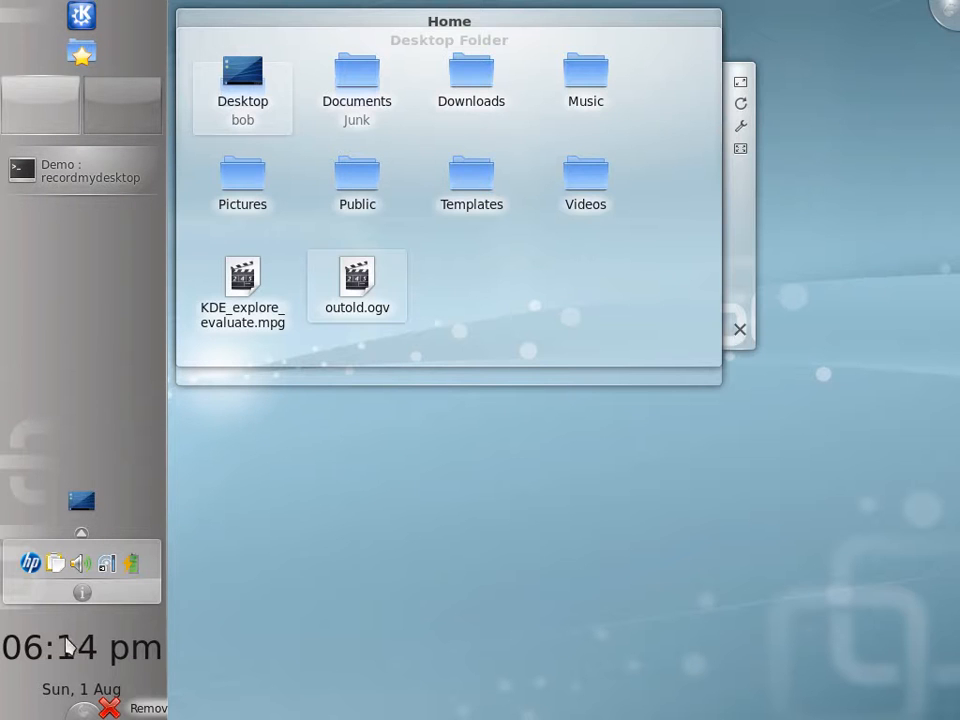
Step: Browse the application launcher's categories from the relocated panel, including System, Games and Internet
click(76, 5)
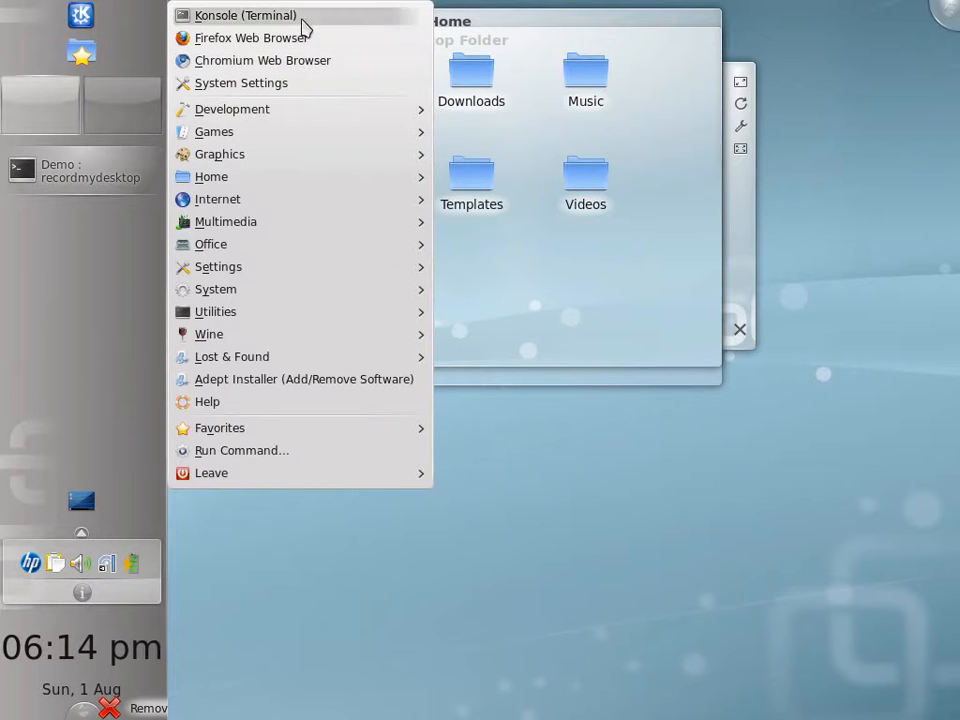
mouse_move(333, 200)
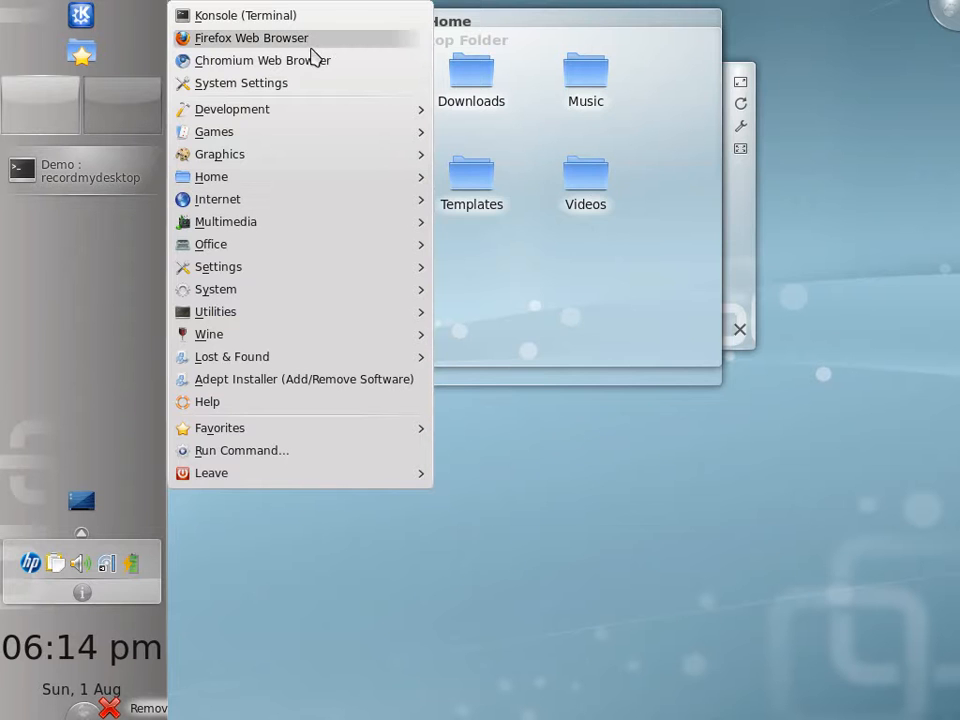
mouse_move(288, 200)
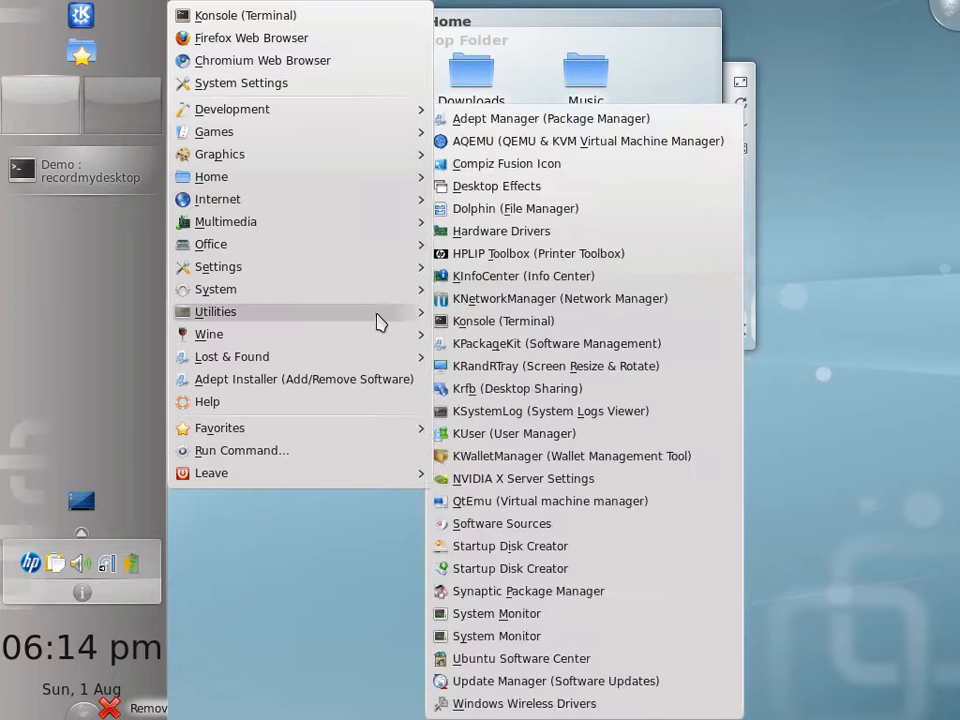
mouse_move(362, 338)
mouse_move(363, 145)
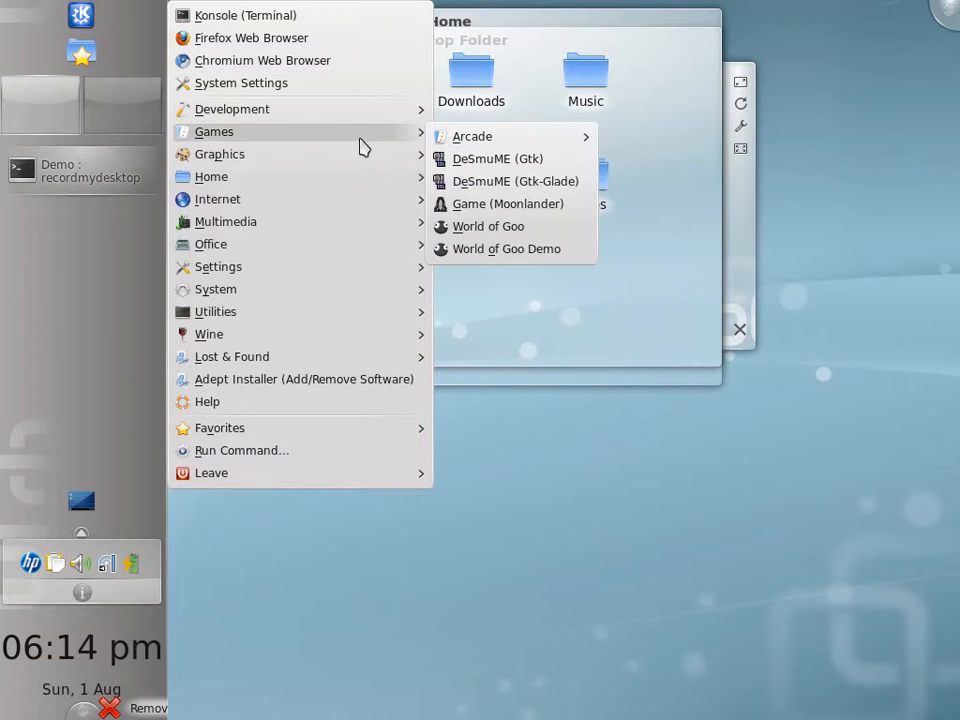
mouse_move(372, 115)
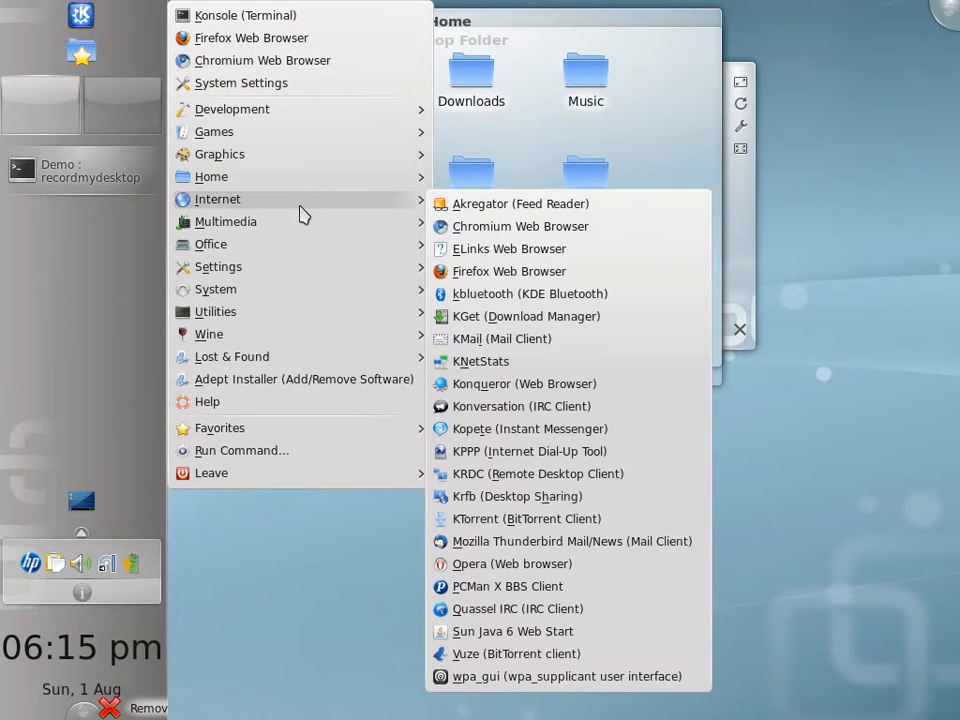
mouse_move(413, 221)
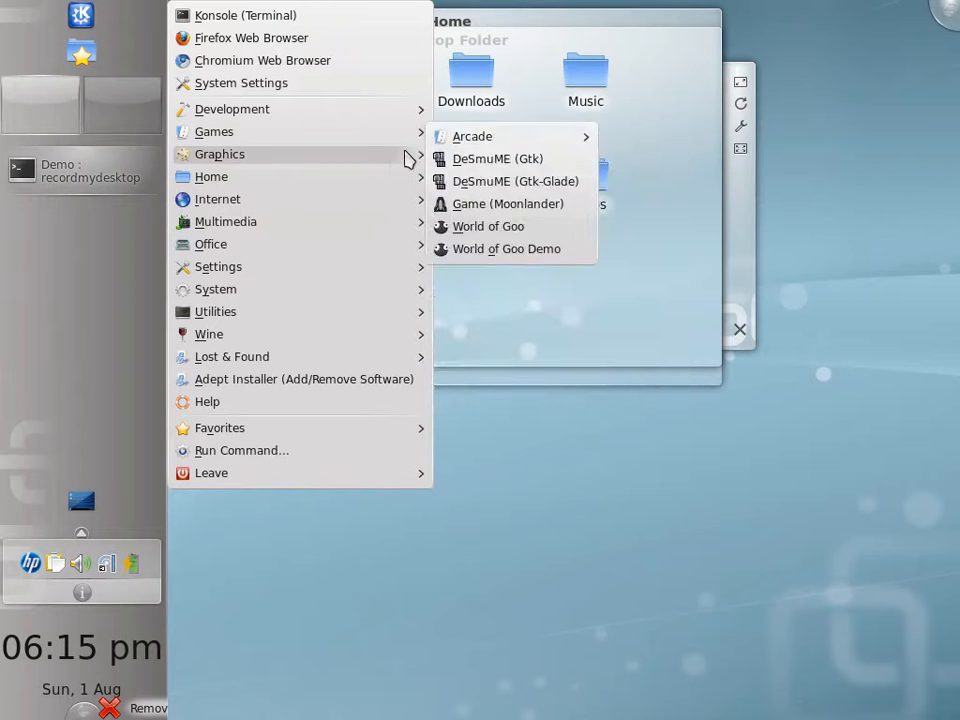
Step: Add Chromium Web Browser from the launcher's Internet category to the desktop panel, and close the launcher
mouse_move(288, 232)
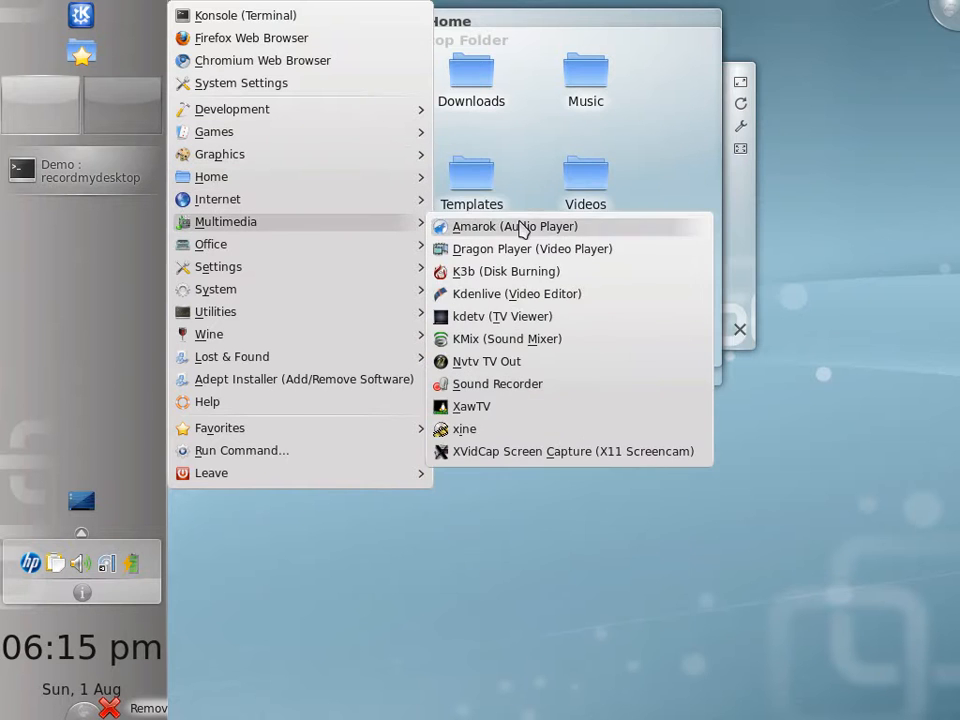
mouse_move(364, 206)
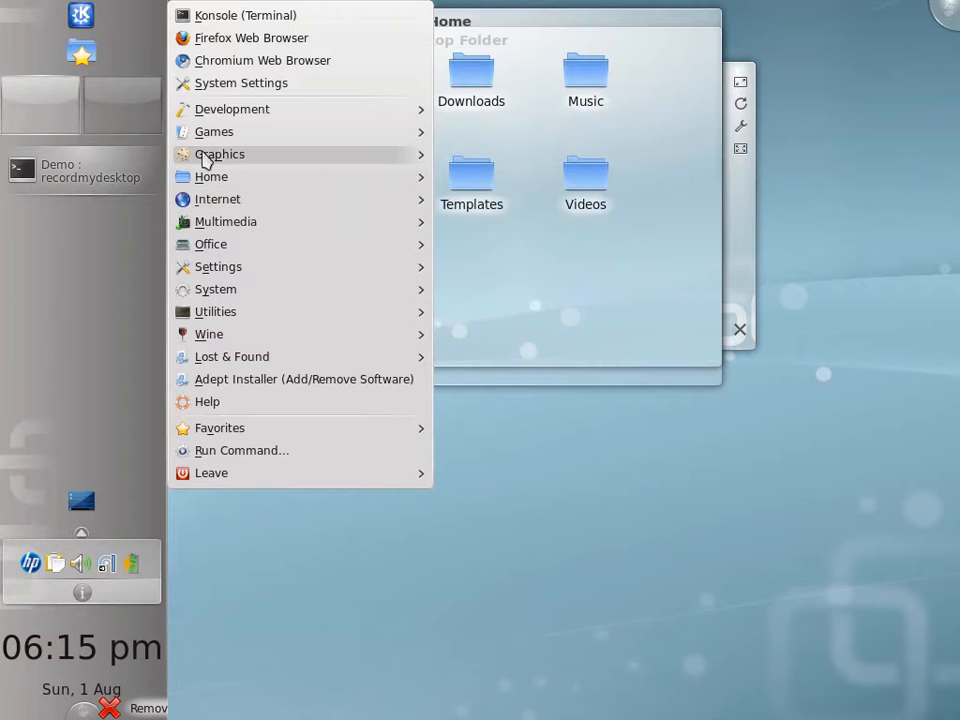
mouse_move(255, 183)
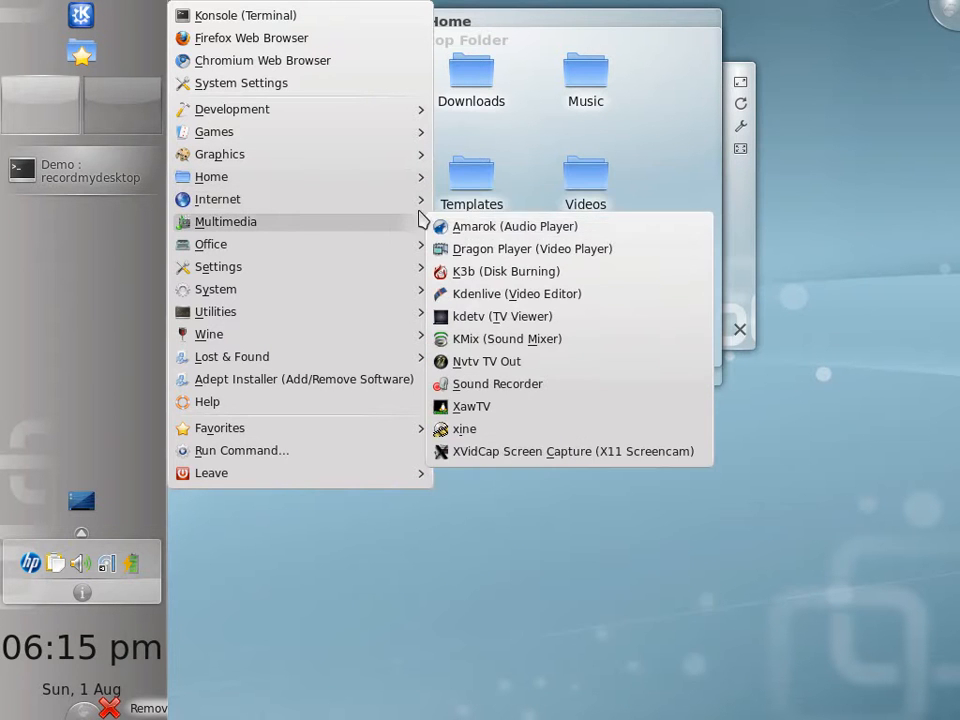
right_click(448, 224)
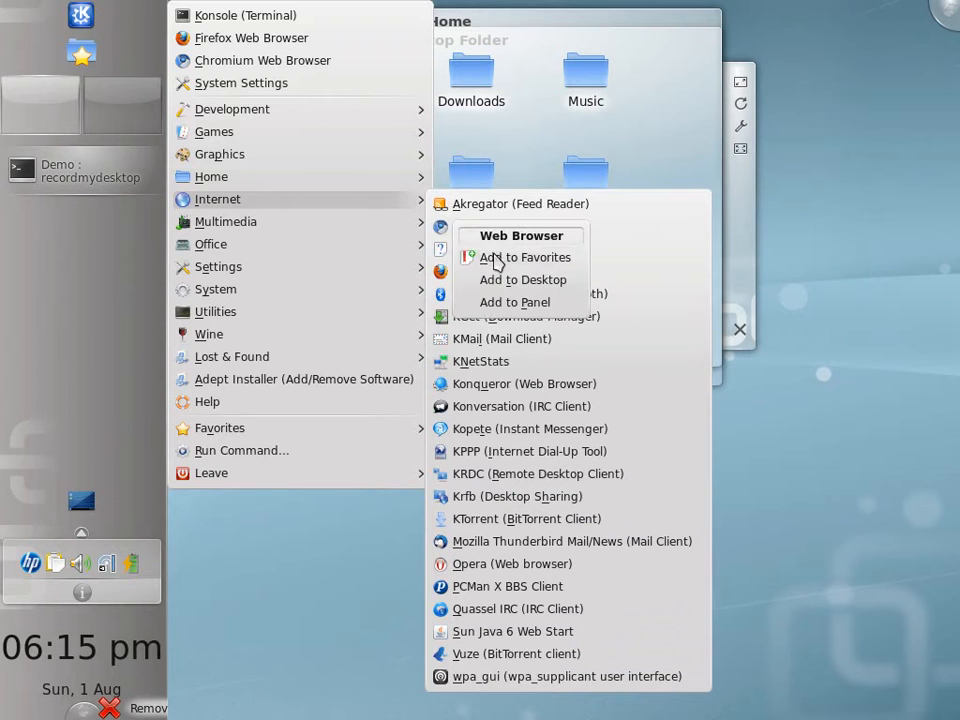
click(553, 302)
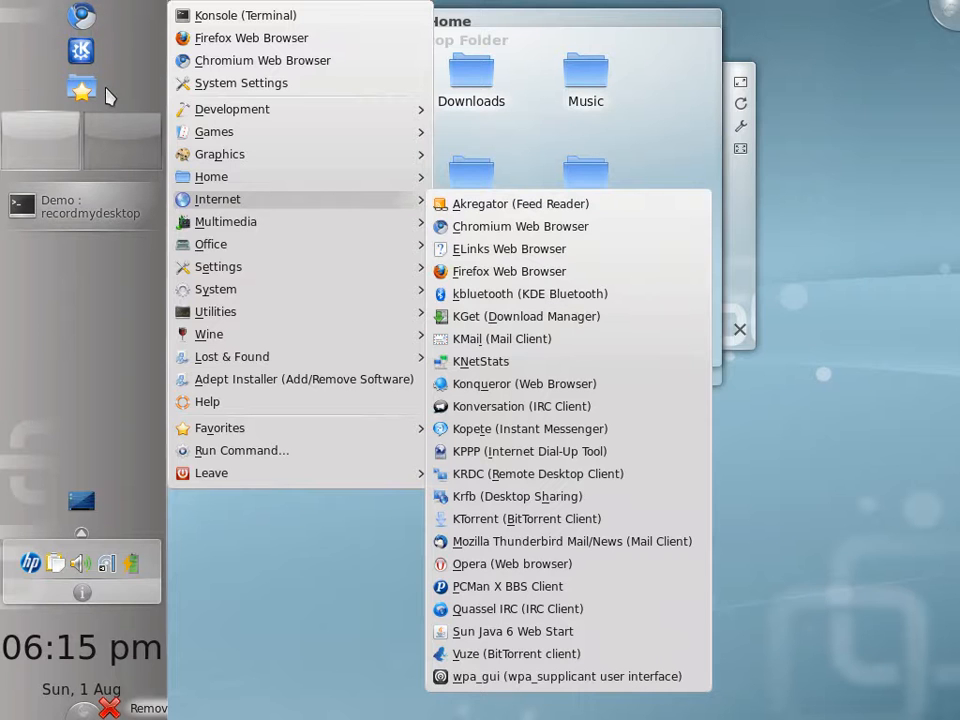
click(118, 48)
Step: View the application launcher's context options, including the Kickoff menu style switch, and dismiss them without choosing any
right_click(119, 47)
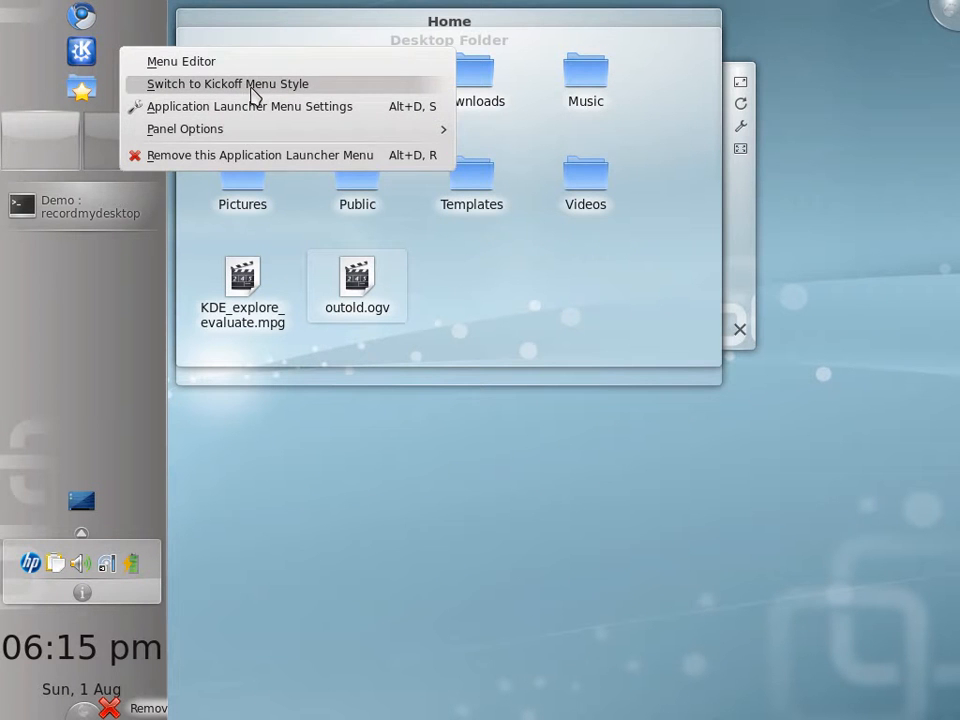
click(150, 344)
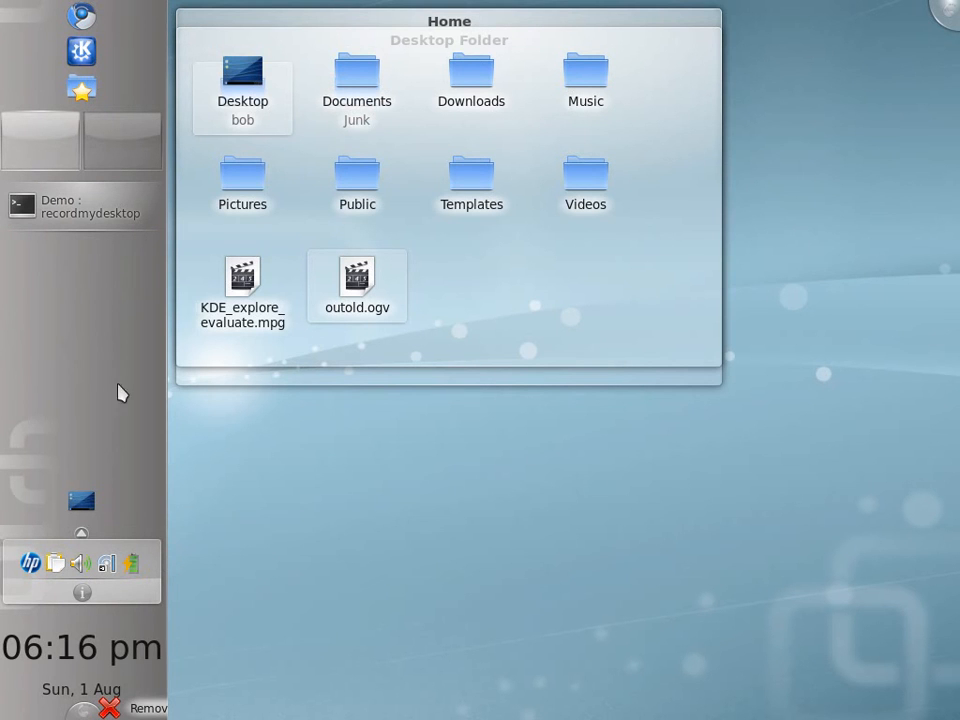
Step: Bring up the minimized recordmydesktop terminal window from the panel
click(20, 205)
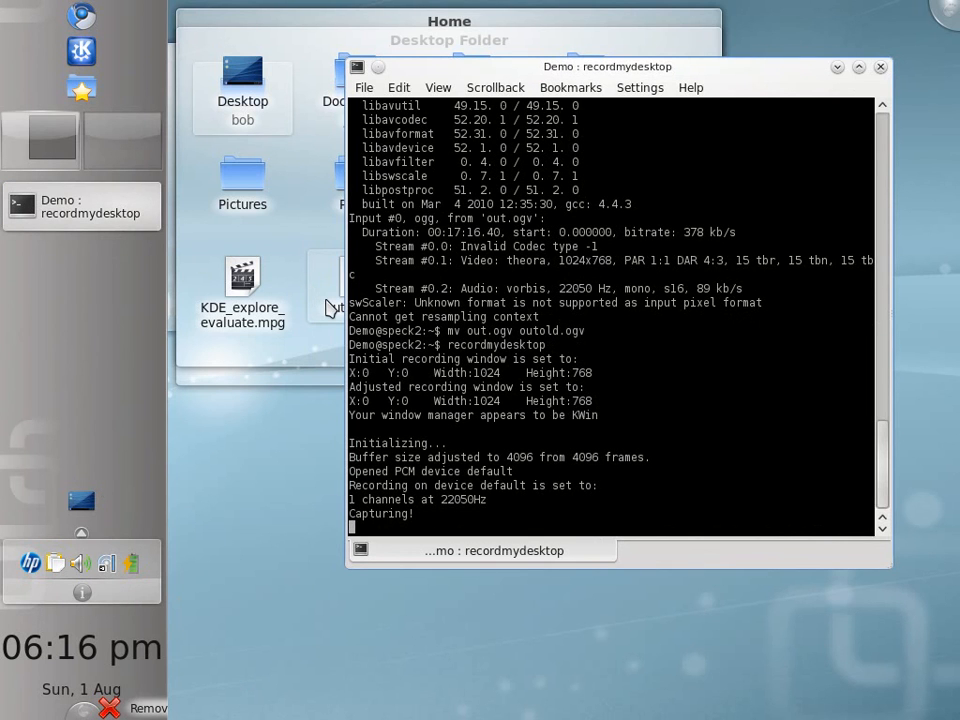